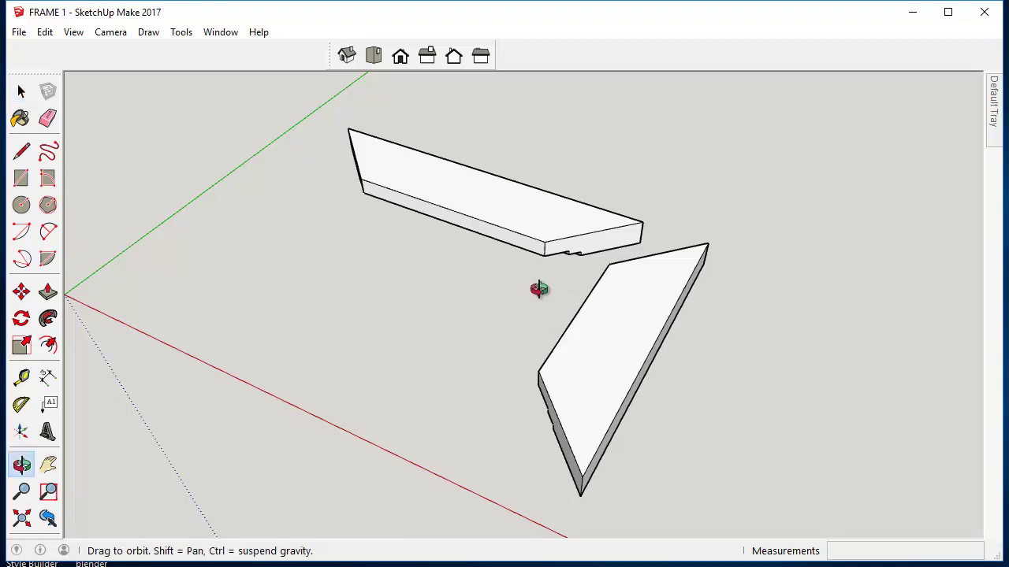
# - Move both existing frame pieces together about 21 1/4" along the red axis, away from the origin
pyautogui.scroll(5, 568, 267)
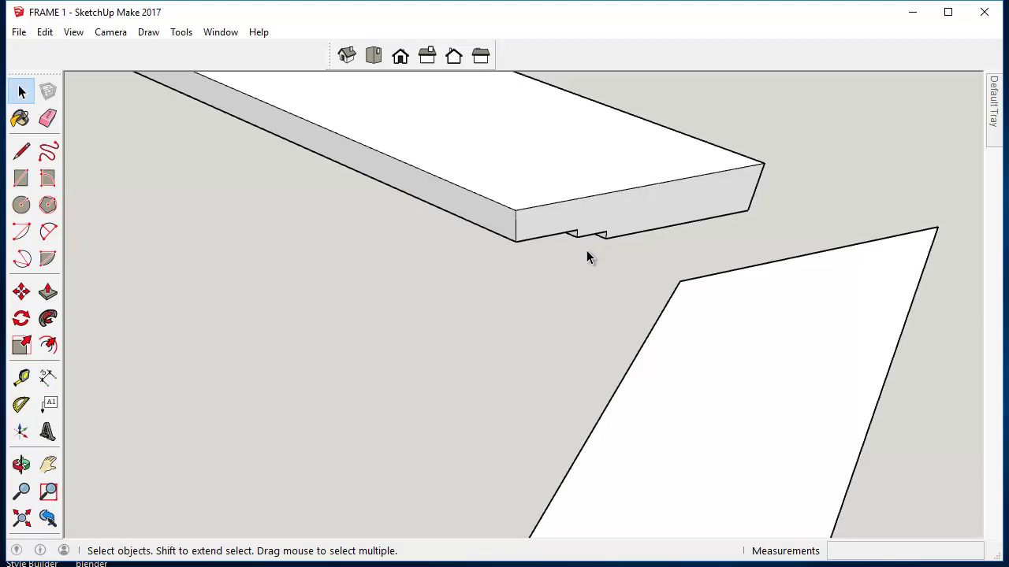
pyautogui.scroll(-3, 587, 258)
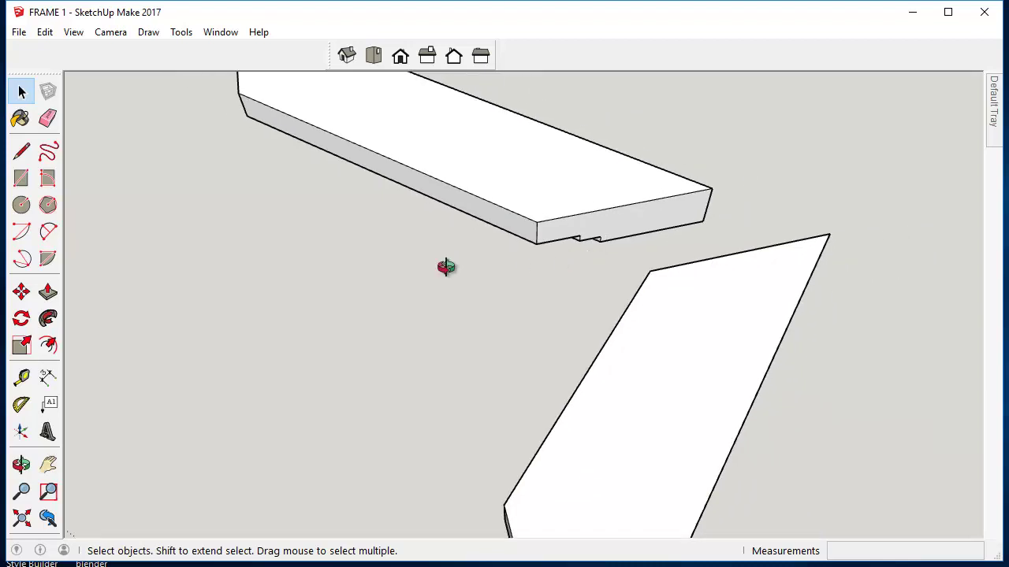
pyautogui.moveTo(447, 267)
pyautogui.mouseDown(button='middle')
pyautogui.moveTo(529, 282)
pyautogui.moveTo(525, 234)
pyautogui.moveTo(450, 236)
pyautogui.moveTo(453, 260)
pyautogui.moveTo(484, 263)
pyautogui.moveTo(428, 276)
pyautogui.moveTo(459, 279)
pyautogui.mouseUp(button='middle')
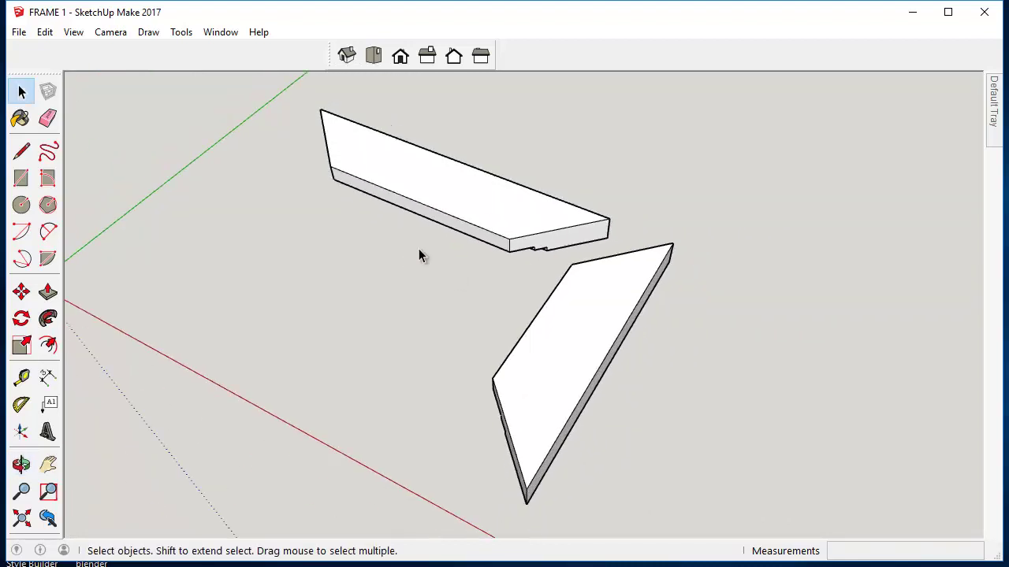
pyautogui.moveTo(349, 270); pyautogui.dragTo(406, 275, button='middle')
pyautogui.scroll(-5, 405, 267)
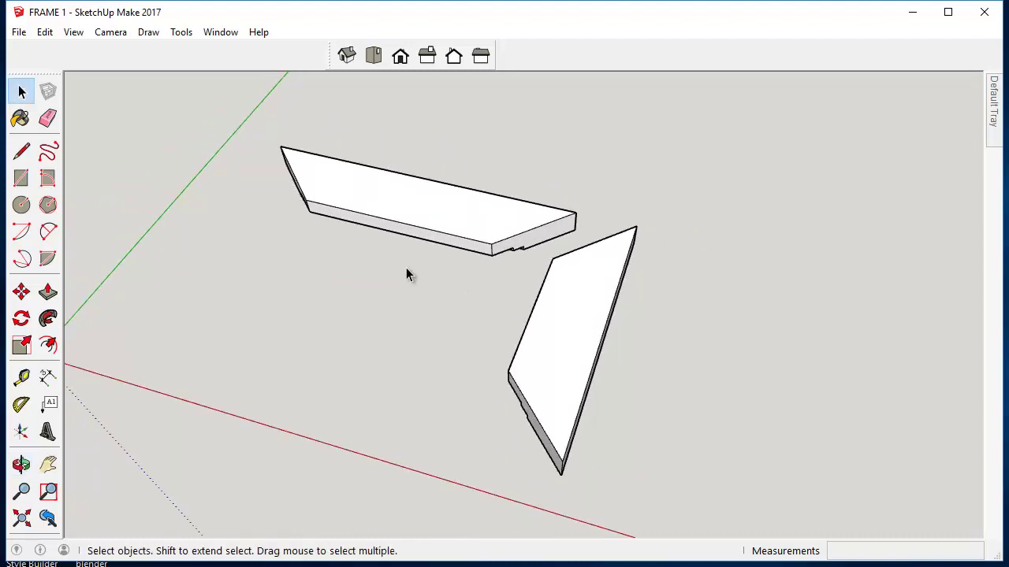
pyautogui.moveTo(269, 155); pyautogui.dragTo(613, 397)
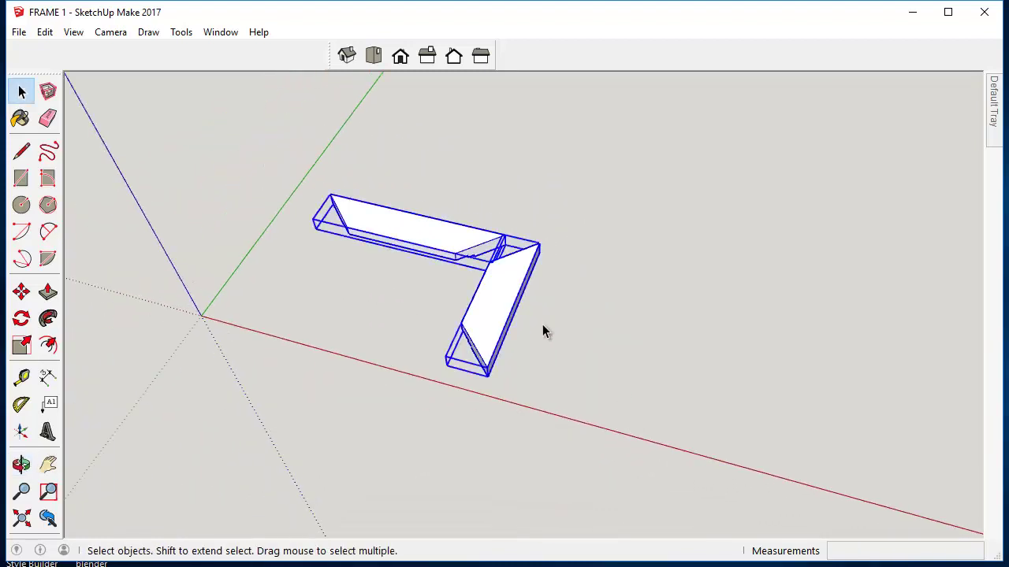
pyautogui.click(22, 291)
pyautogui.click(354, 167)
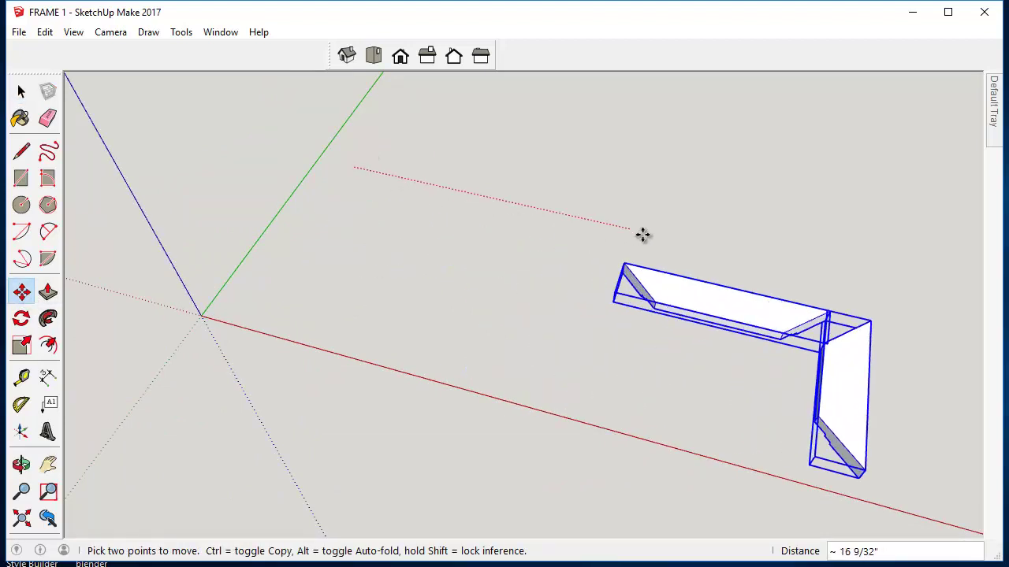
pyautogui.click(731, 253)
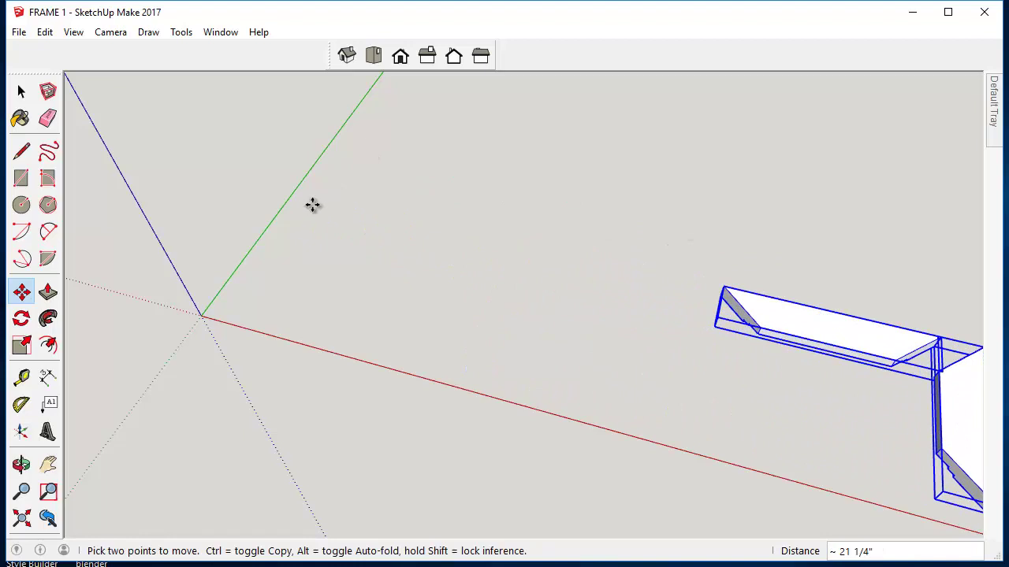
# - Draw a 10" by 8" rectangle on the ground plane starting at the origin, and clear the selection of the frame pieces
pyautogui.click(22, 180)
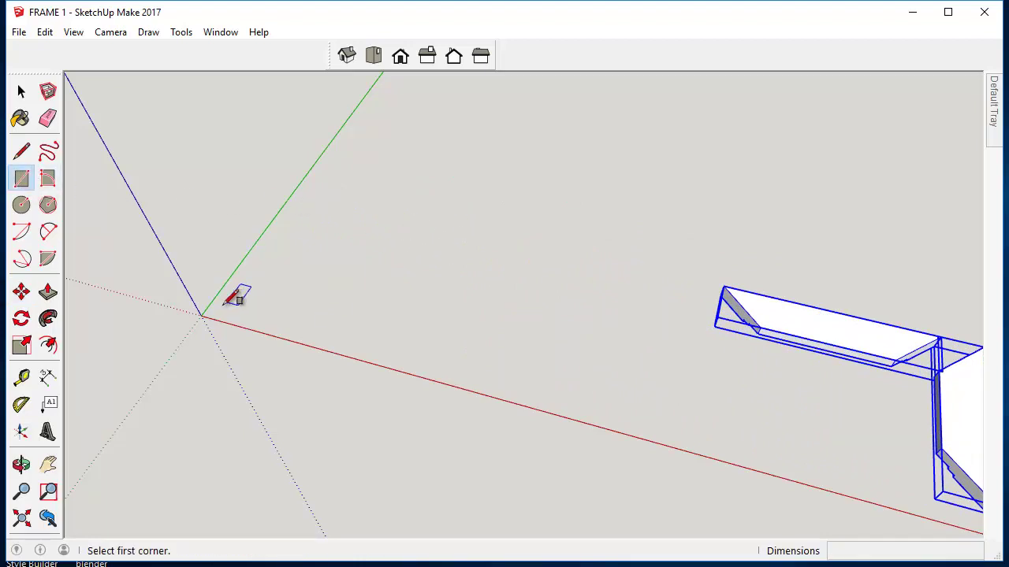
pyautogui.click(201, 315)
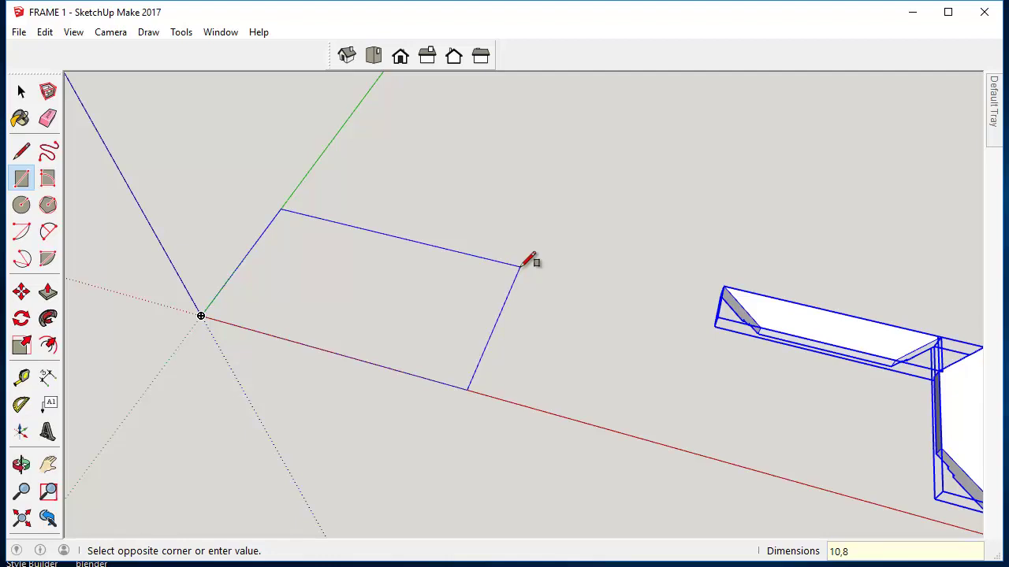
pyautogui.press('Return')
pyautogui.moveTo(564, 352); pyautogui.dragTo(459, 344, button='middle')
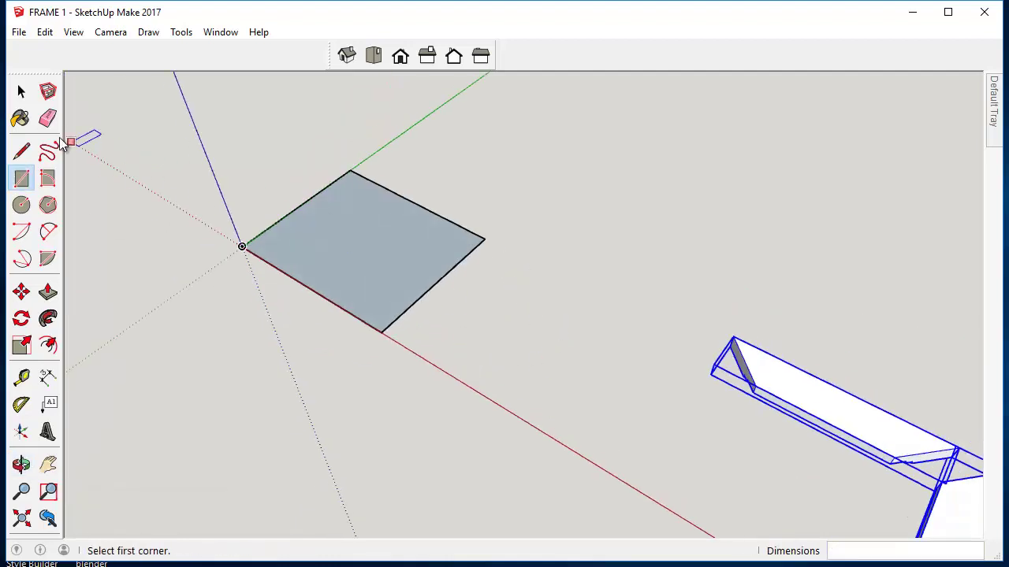
pyautogui.click(21, 91)
pyautogui.click(713, 296)
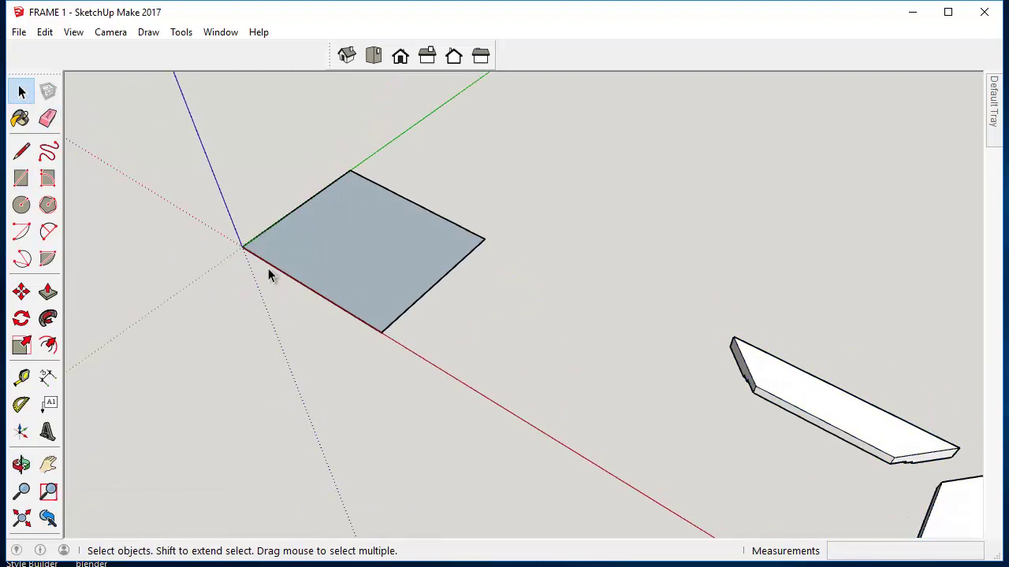
# - Extrude the rectangle upward 0.75" with Push/Pull to form a board
pyautogui.scroll(3, 272, 271)
pyautogui.moveTo(489, 289); pyautogui.dragTo(520, 284, button='middle')
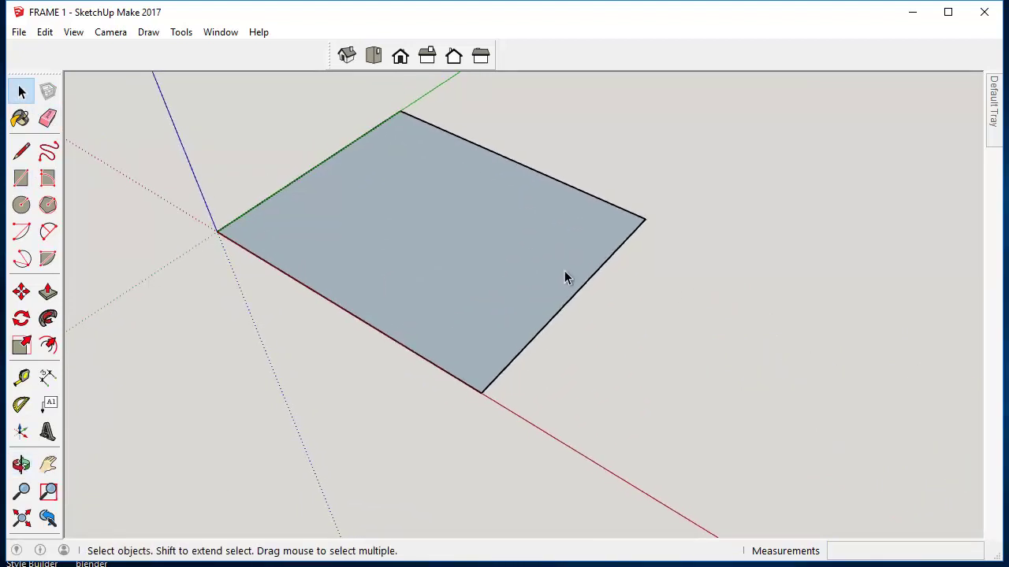
pyautogui.click(47, 294)
pyautogui.click(536, 309)
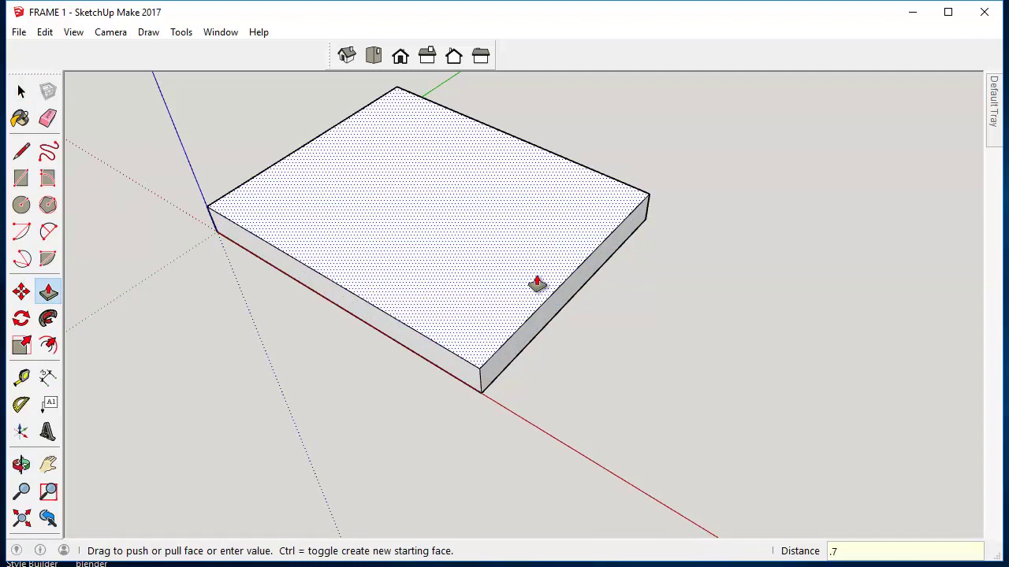
pyautogui.write('.75')
pyautogui.press('Return')
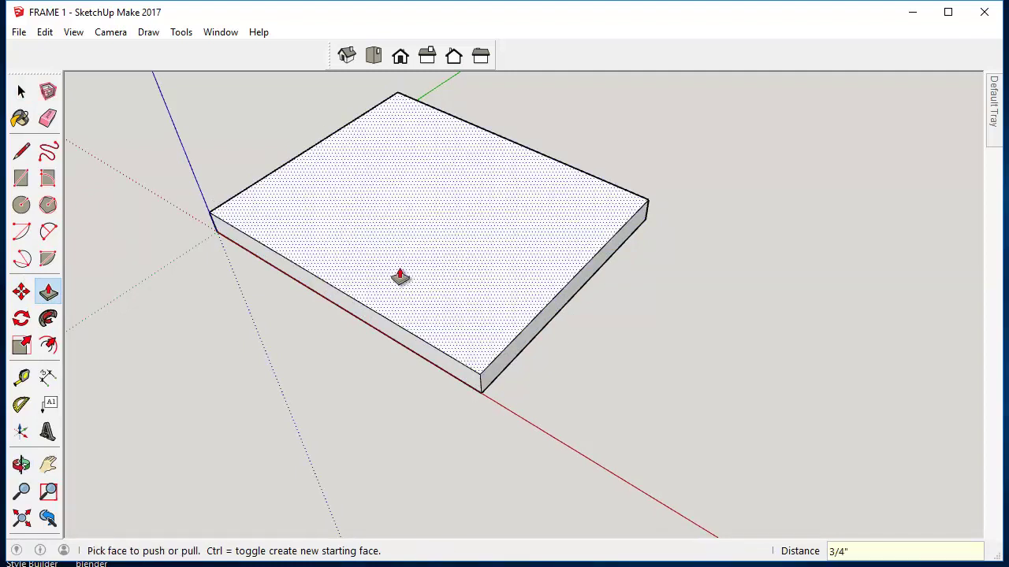
# - Offset the outline of the board's top face inward by 1.5"
pyautogui.click(49, 345)
pyautogui.moveTo(252, 219); pyautogui.dragTo(309, 274, button='middle')
pyautogui.scroll(3, 252, 218)
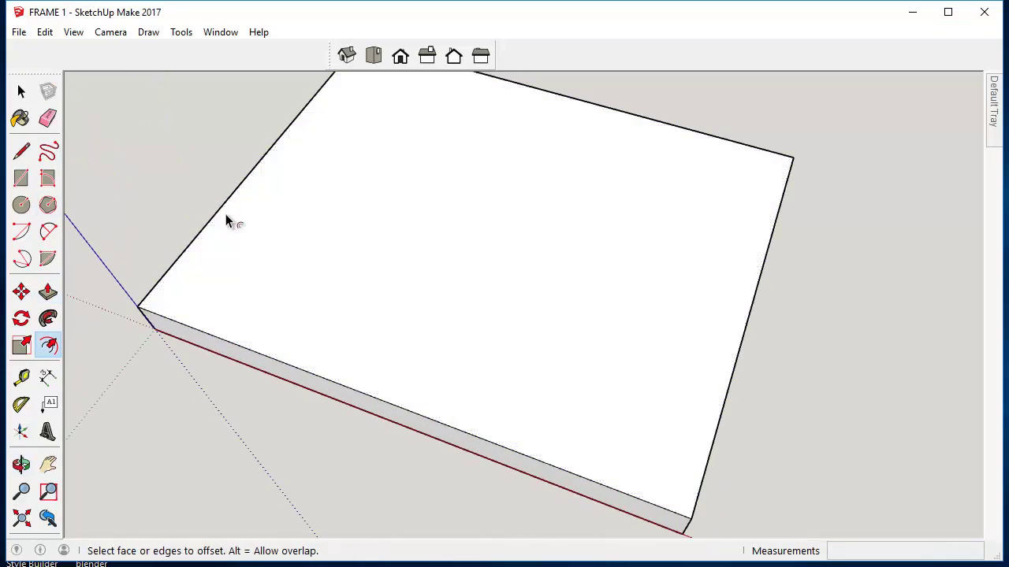
pyautogui.click(217, 212)
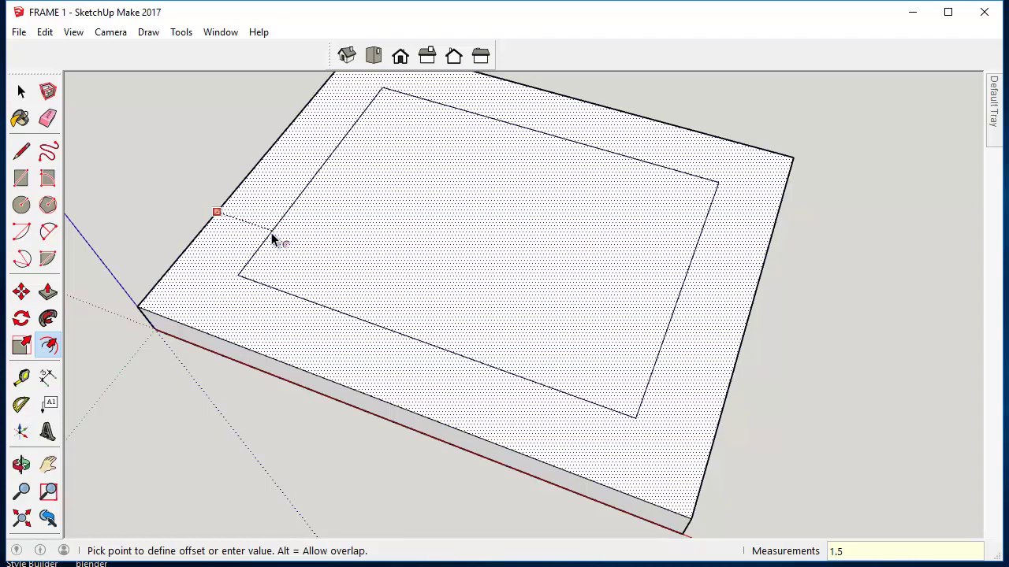
pyautogui.click(271, 233)
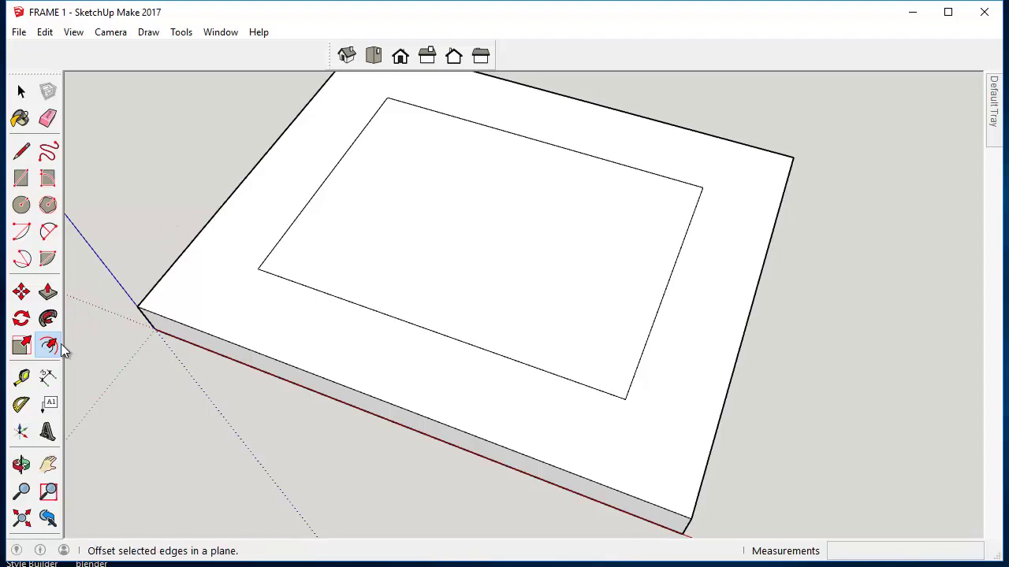
# - Offset the inner rectangle's outline outward by 1/4", and offset the resulting outline outward by another 0.25"
pyautogui.scroll(4, 244, 243)
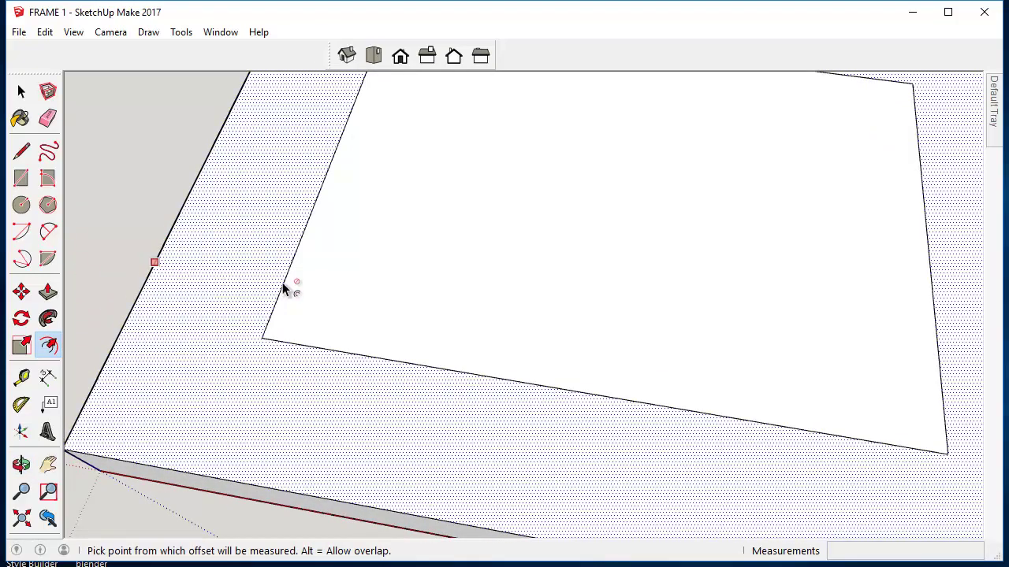
pyautogui.click(271, 318)
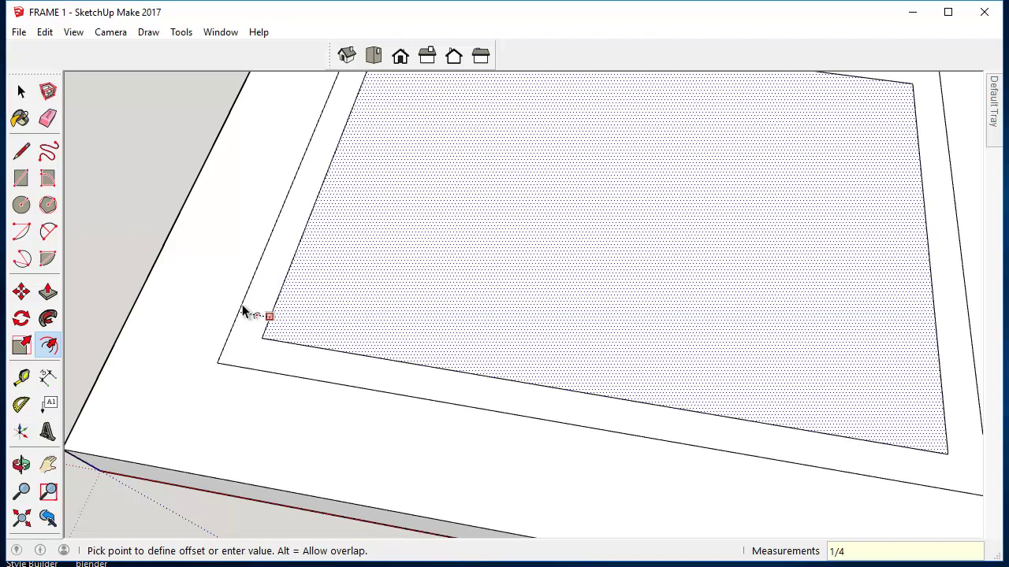
pyautogui.write('1/4')
pyautogui.press('Return')
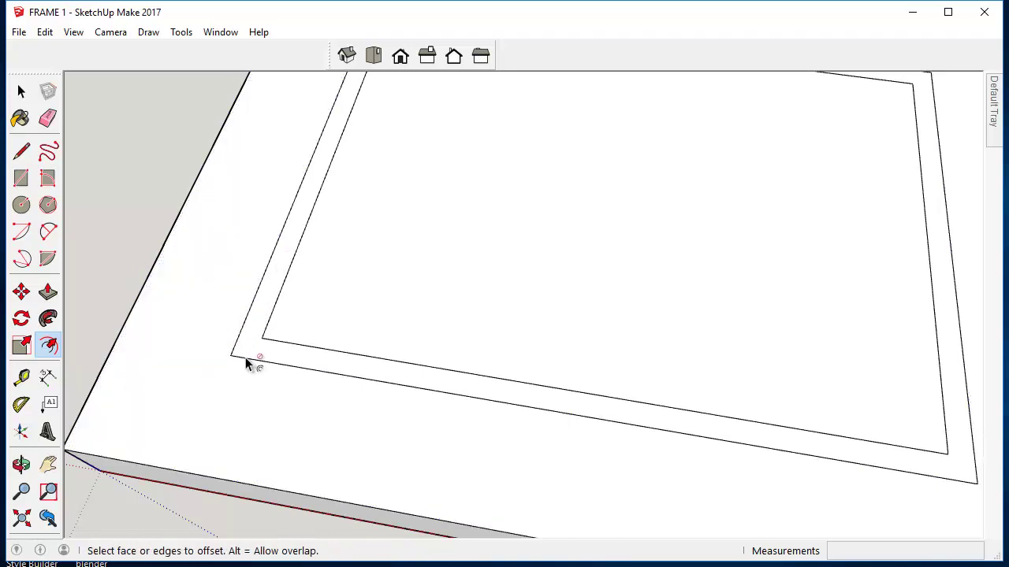
pyautogui.scroll(3, 234, 349)
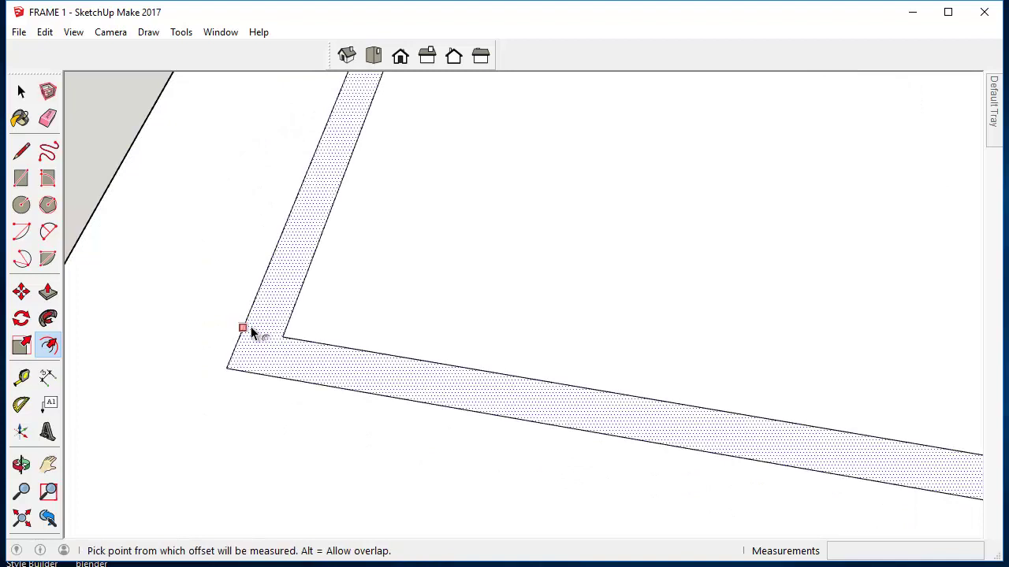
pyautogui.click(246, 320)
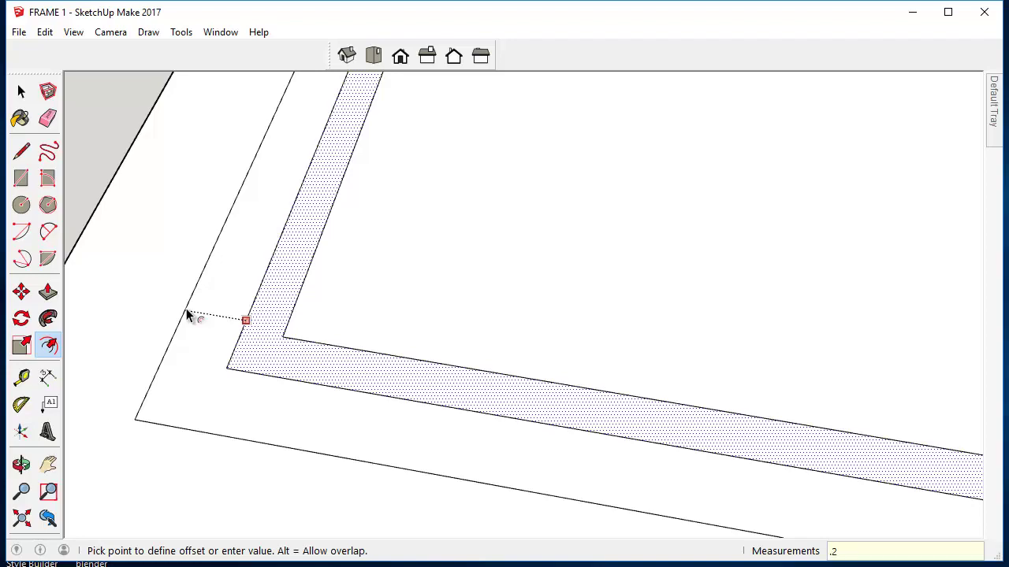
pyautogui.press('Return')
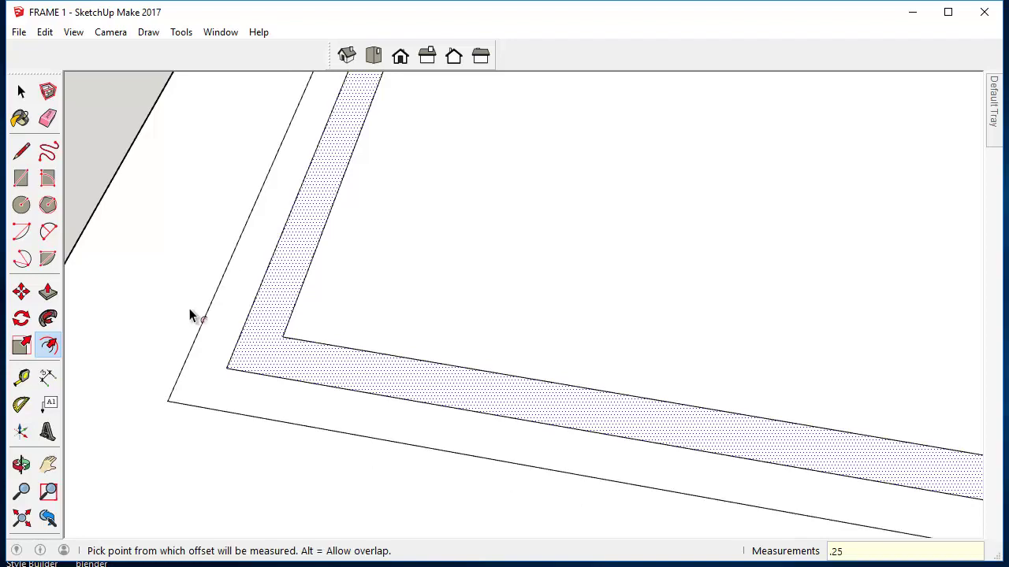
# - Push the innermost rectangle down 3/4" through the board to cut out the frame opening
pyautogui.scroll(-2, 319, 328)
pyautogui.scroll(-2, 243, 334)
pyautogui.scroll(-3, 246, 335)
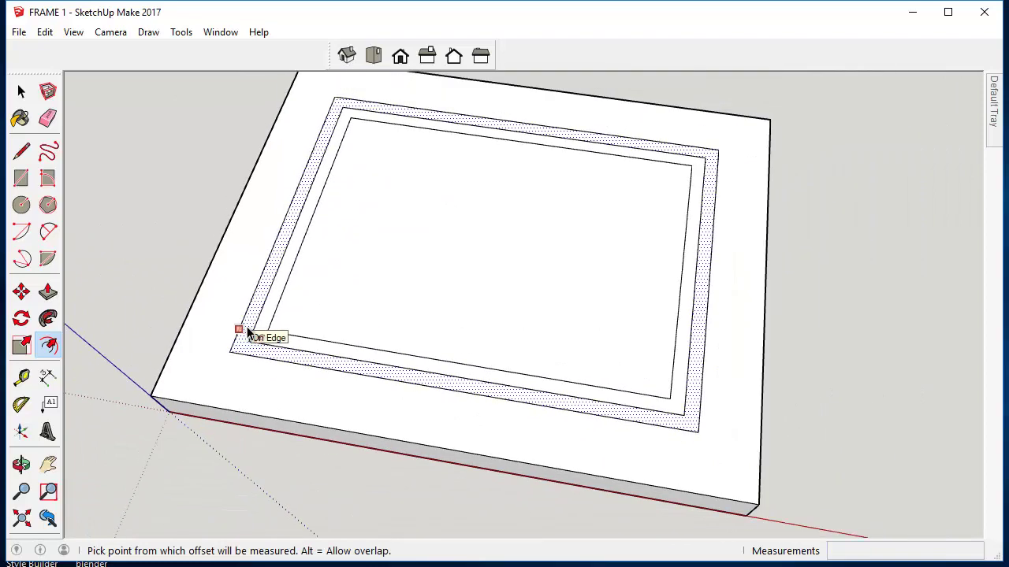
pyautogui.moveTo(540, 337); pyautogui.dragTo(541, 313, button='middle')
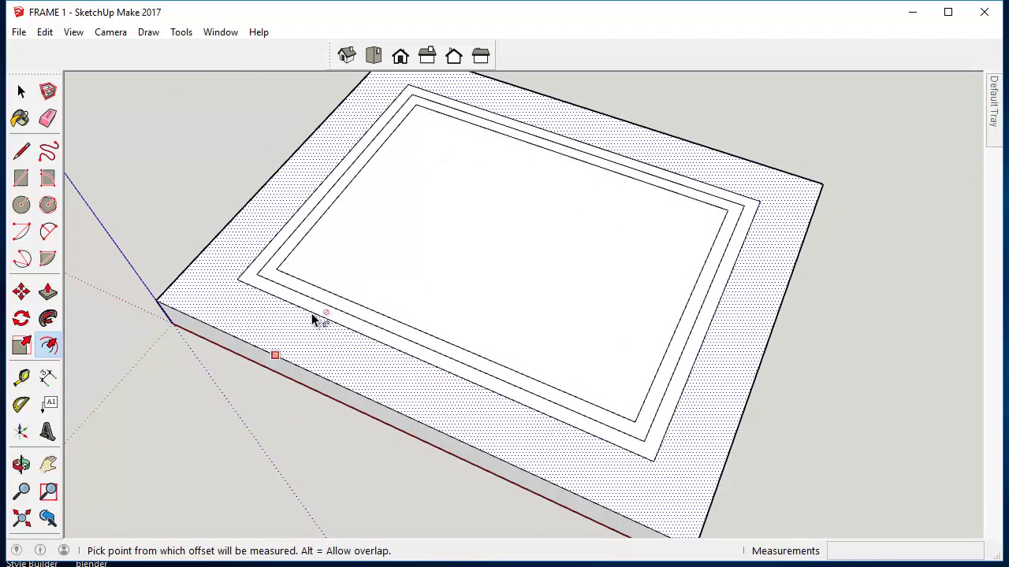
pyautogui.click(48, 292)
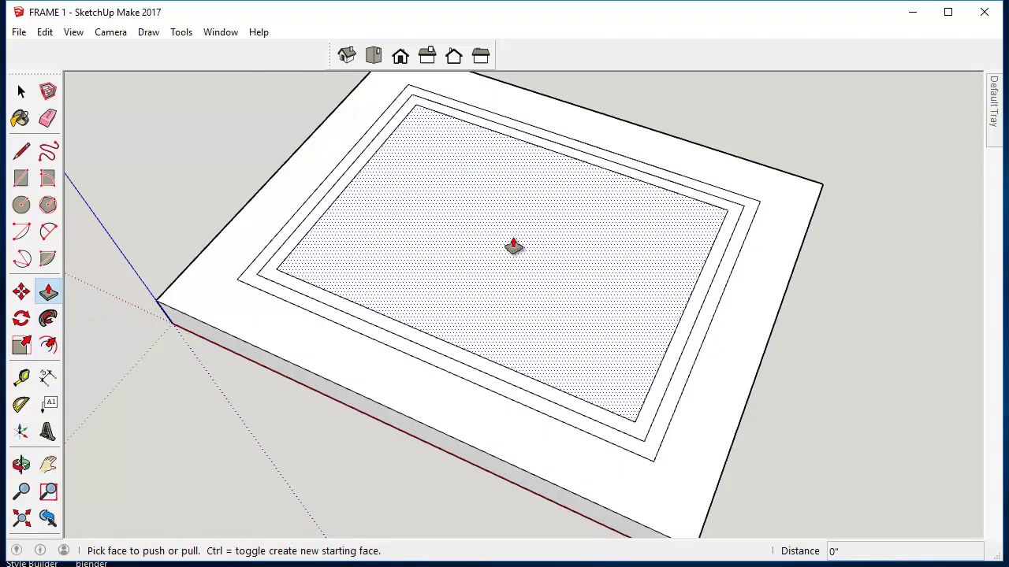
pyautogui.click(520, 222)
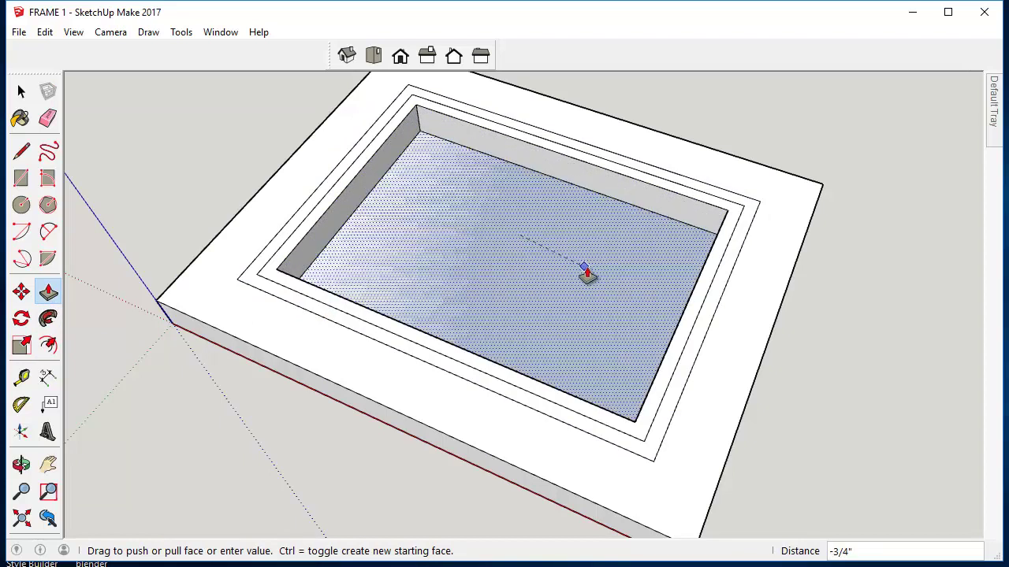
pyautogui.click(676, 274)
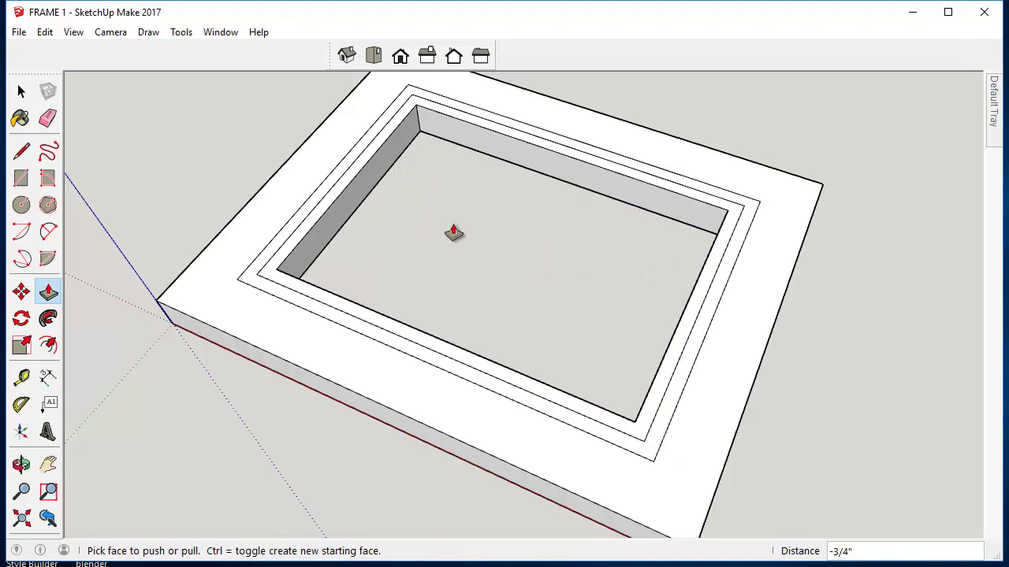
# - Draw diagonal miter lines on the top face from the opening's corners to the frame's outer corners, at every corner except the one at the origin
pyautogui.moveTo(545, 238); pyautogui.dragTo(416, 155, button='middle')
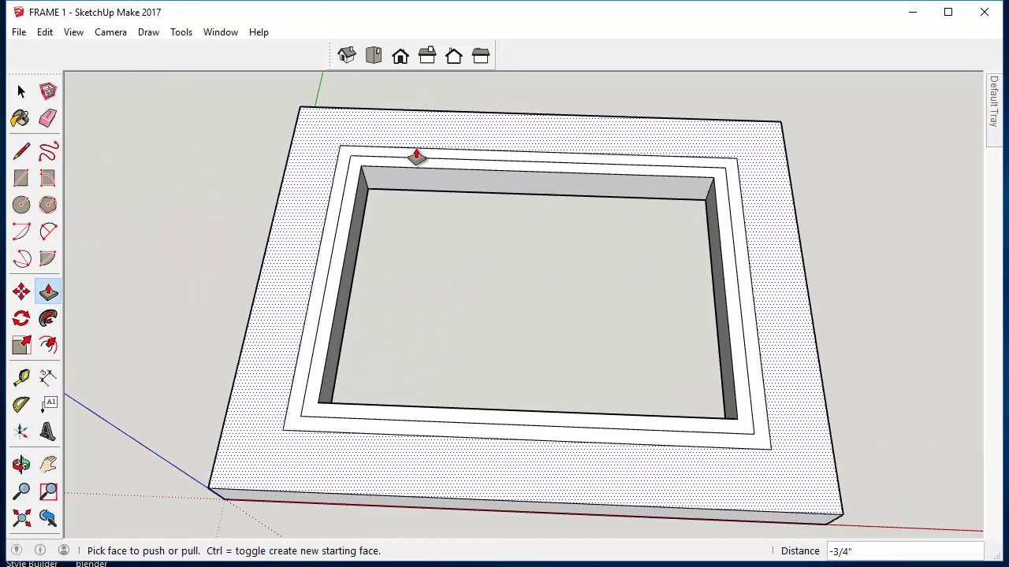
pyautogui.click(21, 151)
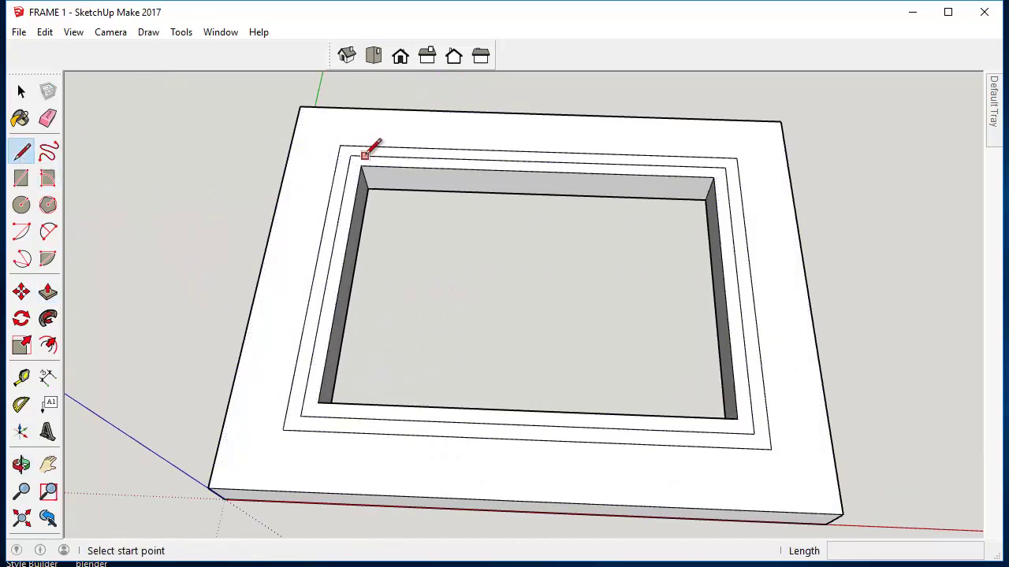
pyautogui.click(360, 166)
pyautogui.click(299, 106)
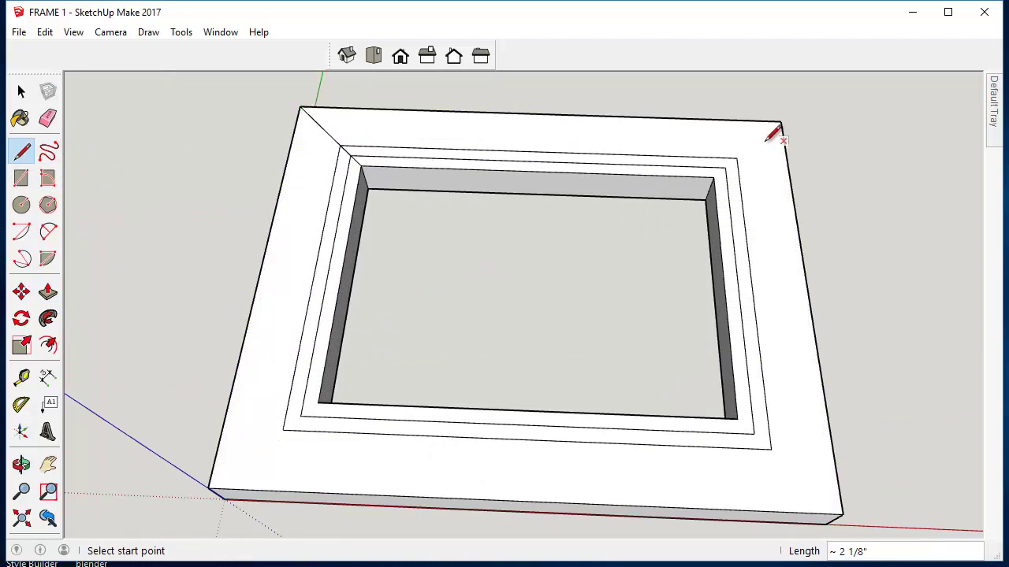
pyautogui.click(713, 177)
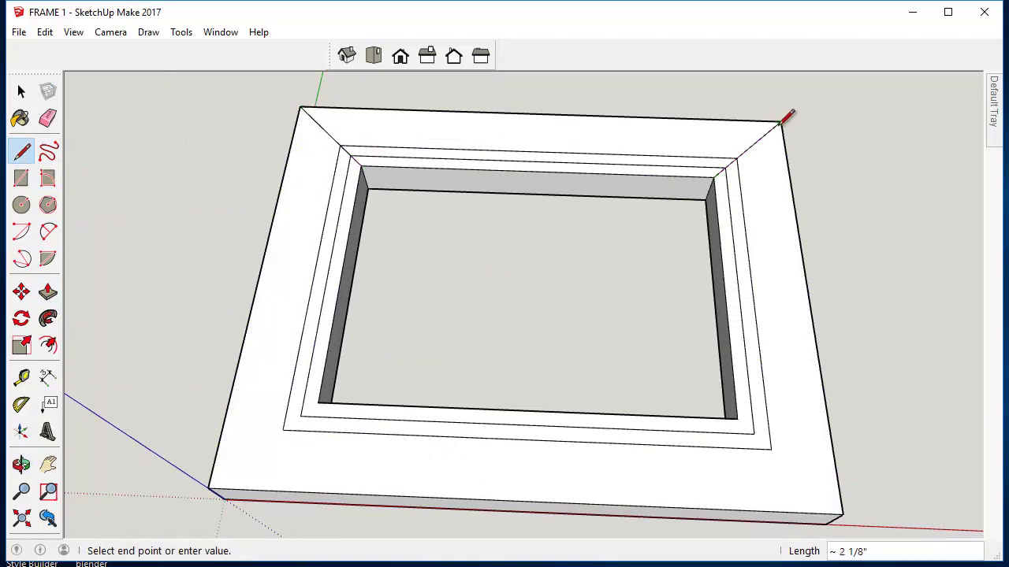
pyautogui.click(781, 123)
pyautogui.scroll(-3, 776, 124)
pyautogui.scroll(4, 732, 302)
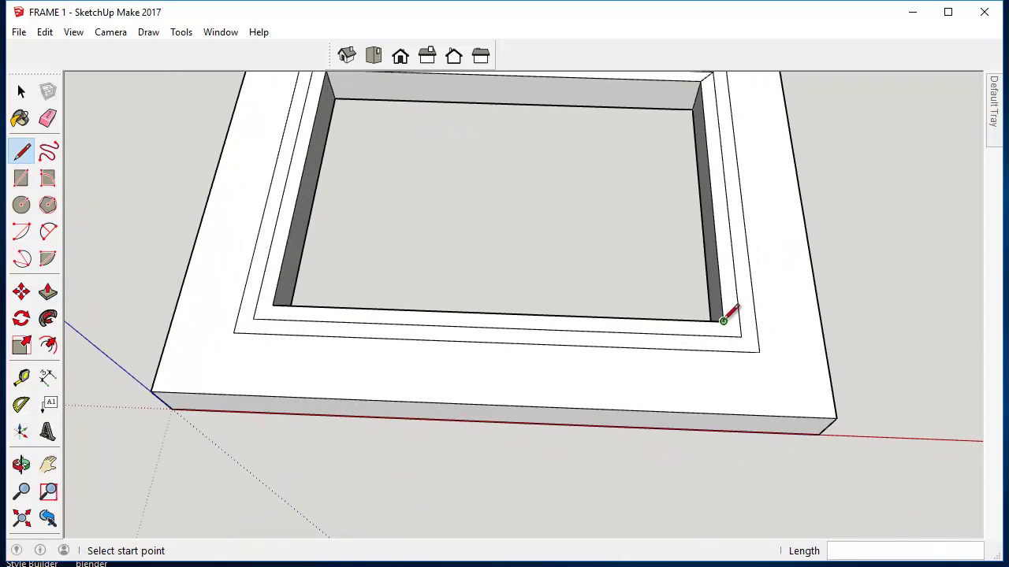
pyautogui.click(723, 321)
pyautogui.click(835, 418)
pyautogui.scroll(-3, 877, 364)
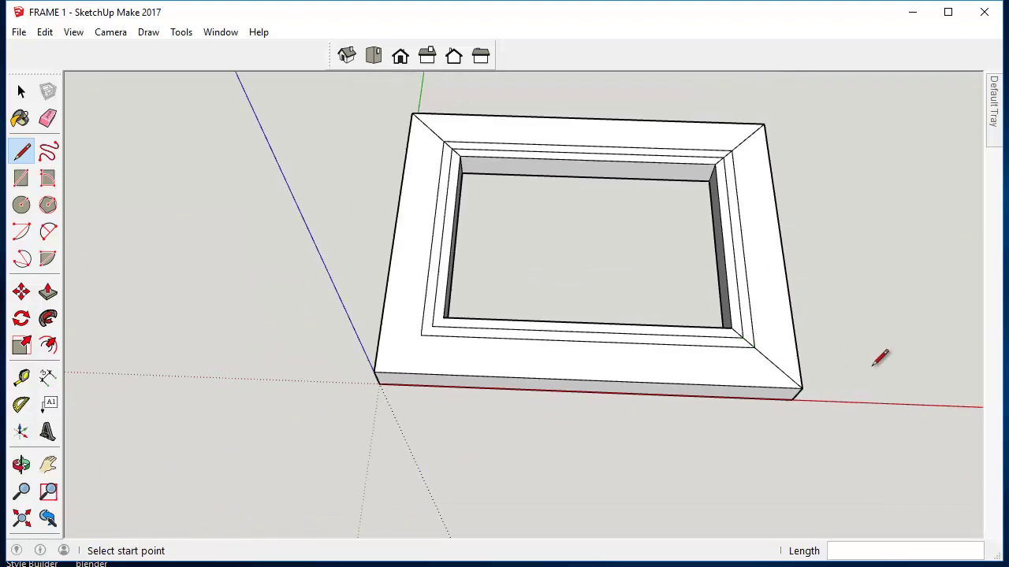
# - Draw diagonal miter lines on the frame's underside from the opening's corners to the outer corners, at every corner except the one at the origin
pyautogui.moveTo(879, 359); pyautogui.dragTo(717, 389, button='middle')
pyautogui.moveTo(696, 463); pyautogui.dragTo(788, 281, button='middle')
pyautogui.scroll(3, 788, 281)
pyautogui.click(683, 256)
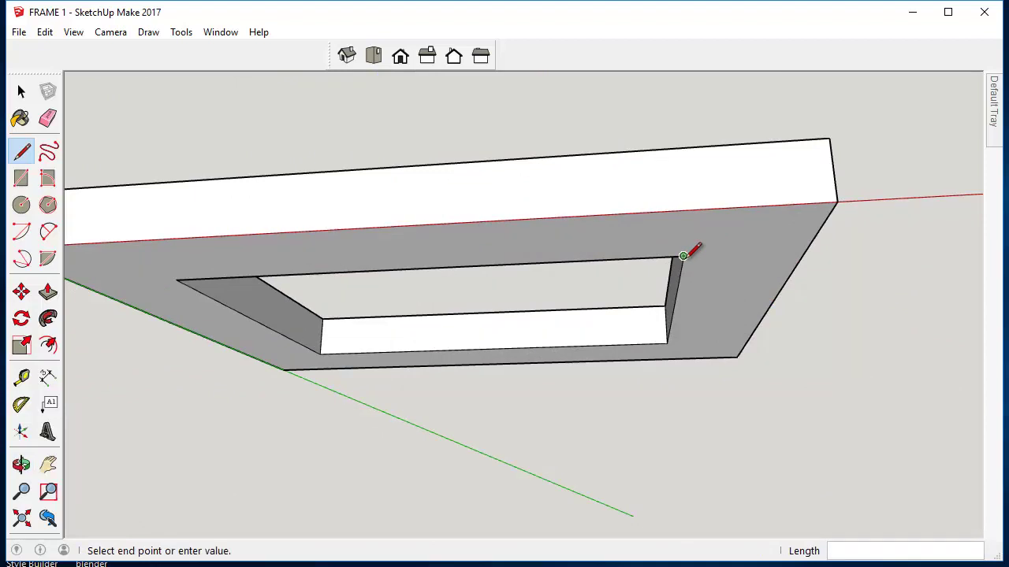
pyautogui.click(836, 203)
pyautogui.scroll(-3, 823, 213)
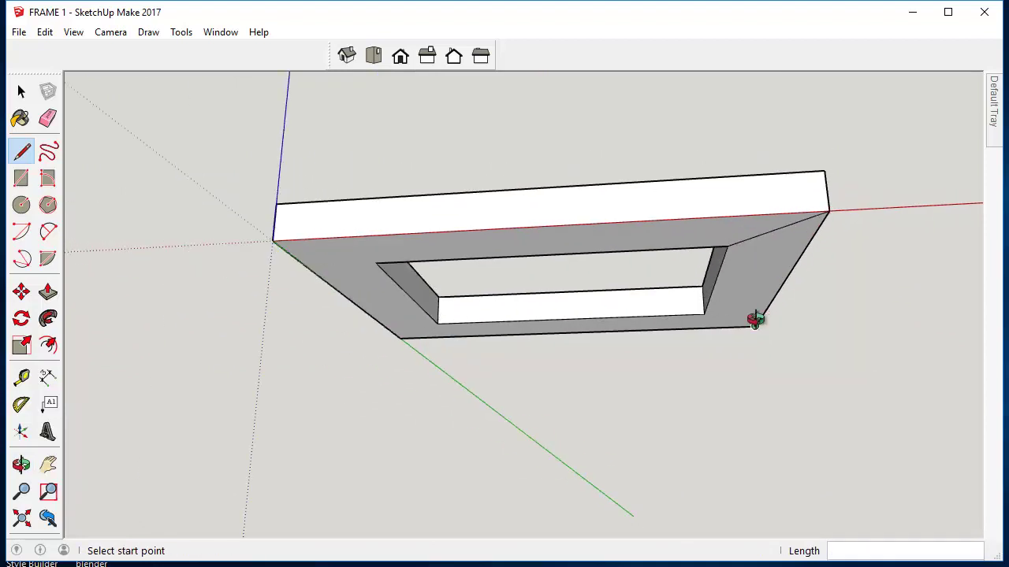
pyautogui.moveTo(757, 318); pyautogui.dragTo(727, 329, button='middle')
pyautogui.scroll(4, 728, 329)
pyautogui.click(713, 304)
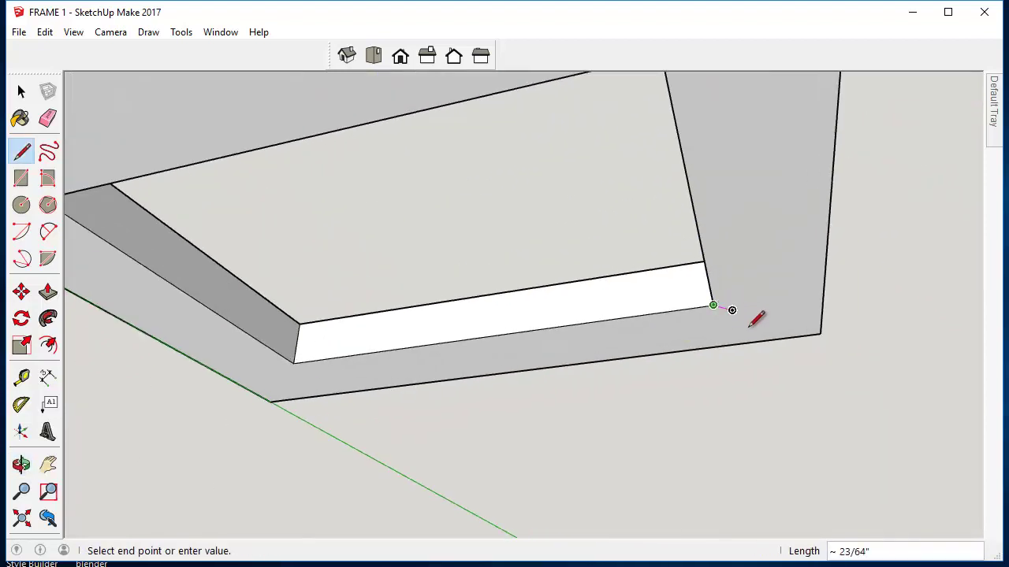
pyautogui.click(822, 332)
pyautogui.scroll(-3, 820, 307)
pyautogui.scroll(4, 440, 379)
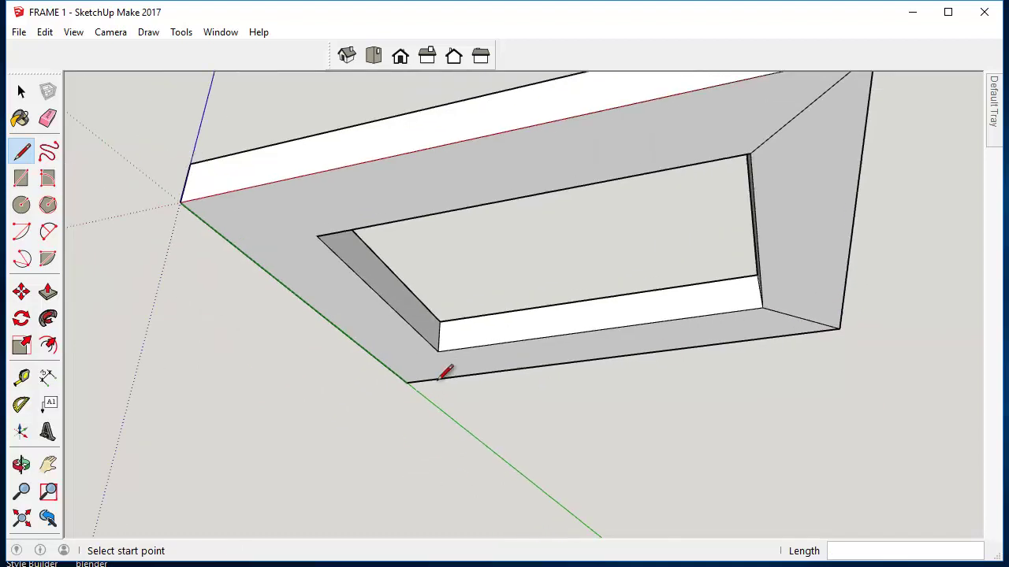
pyautogui.click(439, 344)
pyautogui.click(404, 379)
pyautogui.scroll(-6, 540, 342)
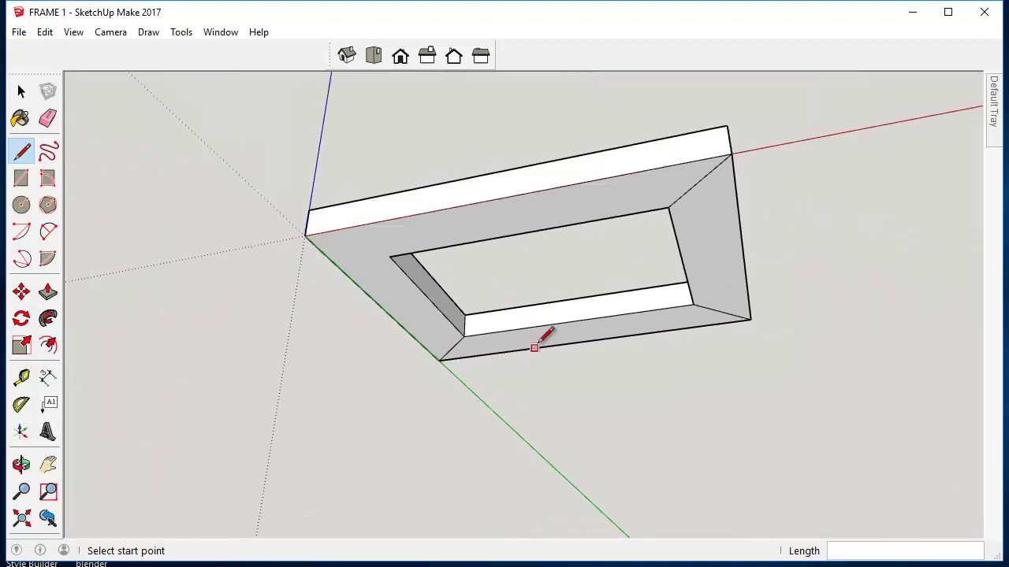
# - Erase the two frame sides that meet at the origin, including their leftover edges, keeping only the other two mitered rails
pyautogui.moveTo(592, 308); pyautogui.dragTo(551, 404, button='middle')
pyautogui.scroll(5, 534, 214)
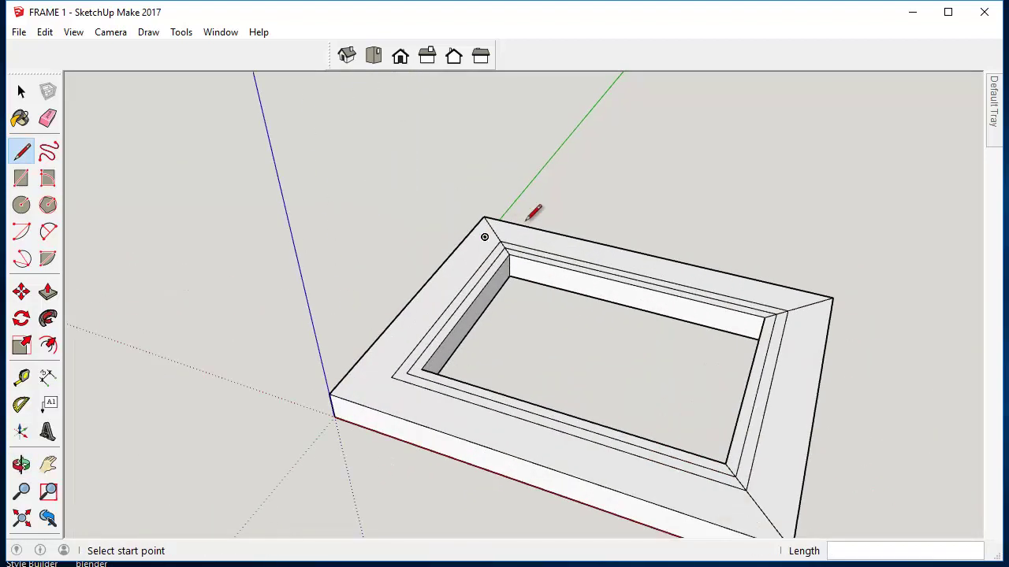
pyautogui.scroll(-3, 606, 297)
pyautogui.moveTo(642, 334); pyautogui.dragTo(625, 401, button='middle')
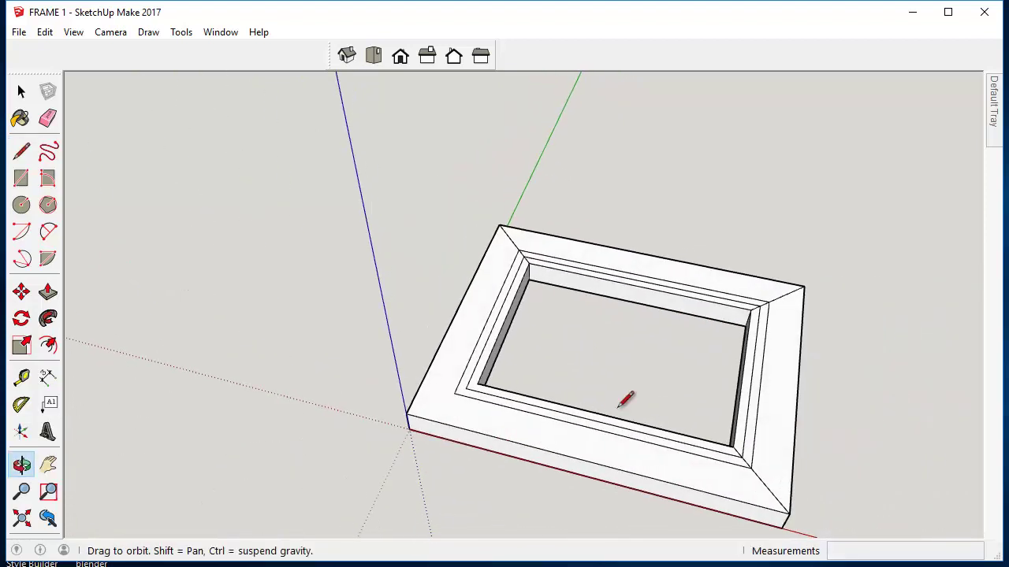
pyautogui.click(22, 91)
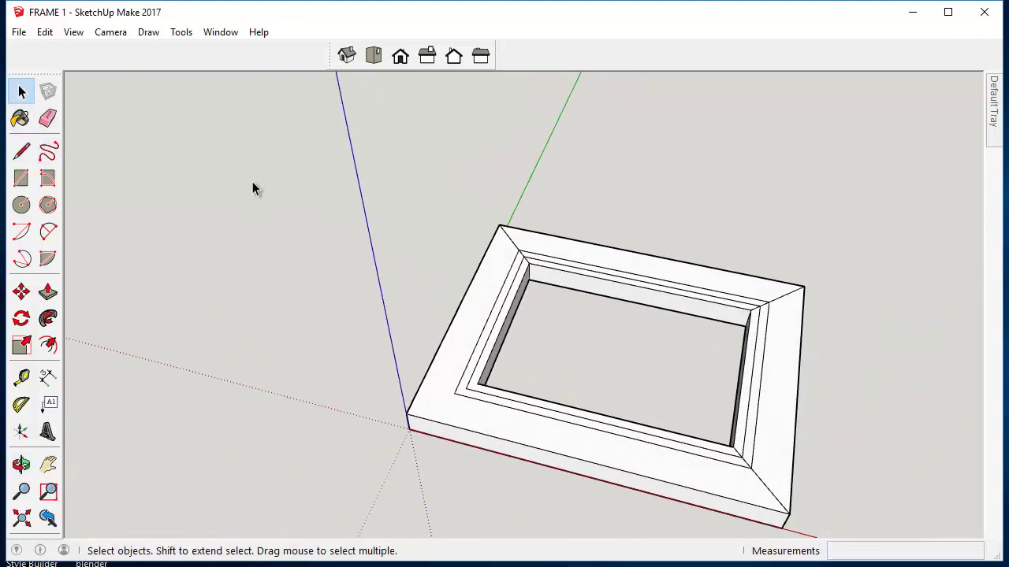
pyautogui.click(47, 118)
pyautogui.moveTo(597, 375); pyautogui.dragTo(561, 459)
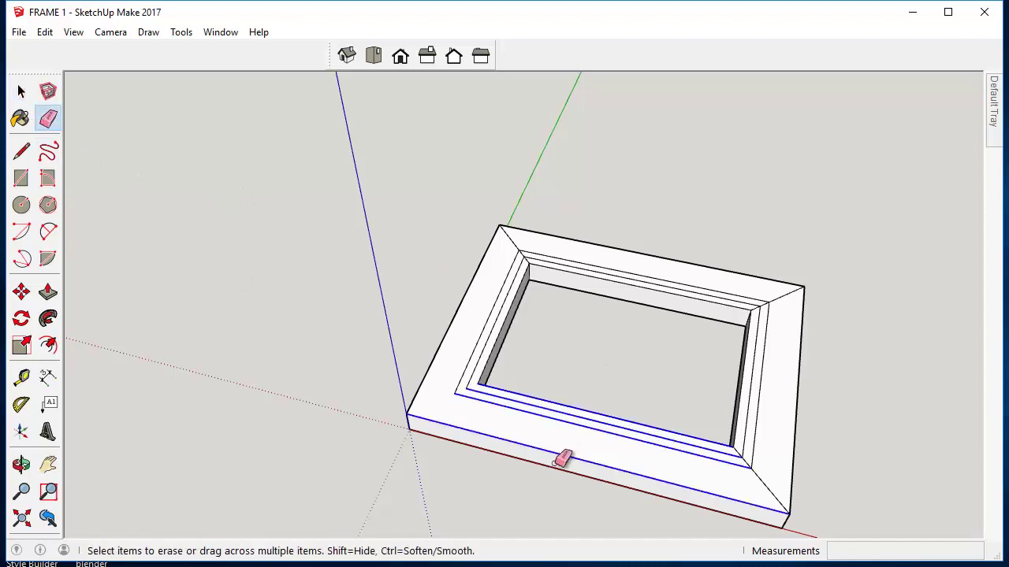
pyautogui.moveTo(572, 378); pyautogui.dragTo(435, 302)
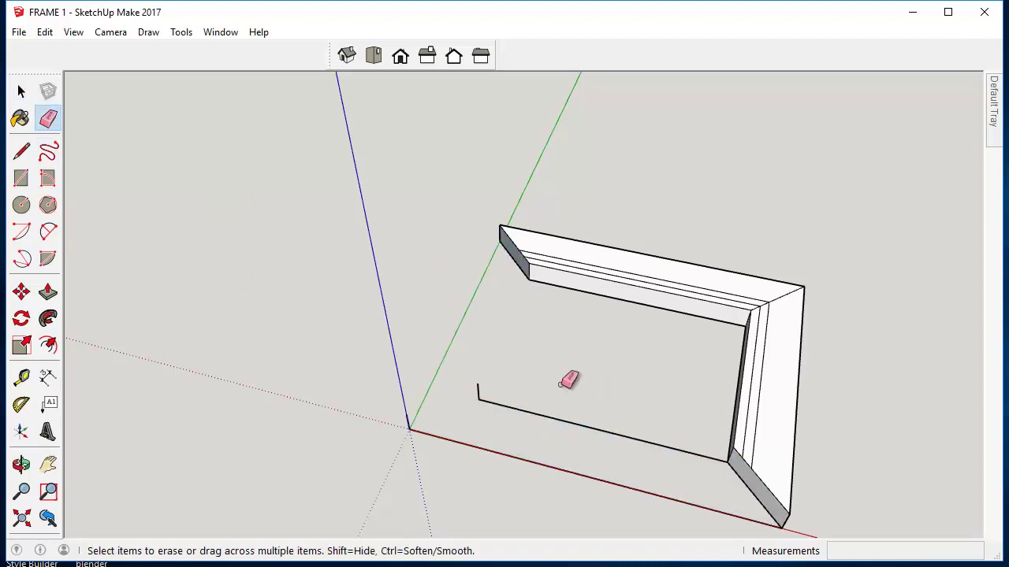
pyautogui.moveTo(520, 391)
pyautogui.mouseDown()
pyautogui.moveTo(435, 419)
pyautogui.moveTo(468, 398)
pyautogui.moveTo(423, 446)
pyautogui.mouseUp()
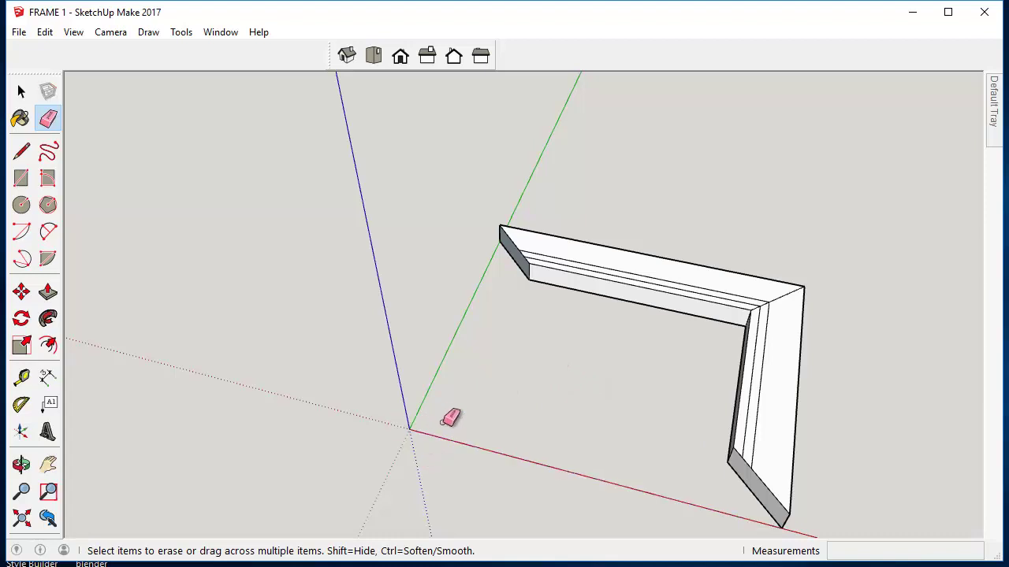
# - Push the innermost strip on the long rail's top face down 1/4"
pyautogui.moveTo(506, 418); pyautogui.dragTo(604, 417, button='middle')
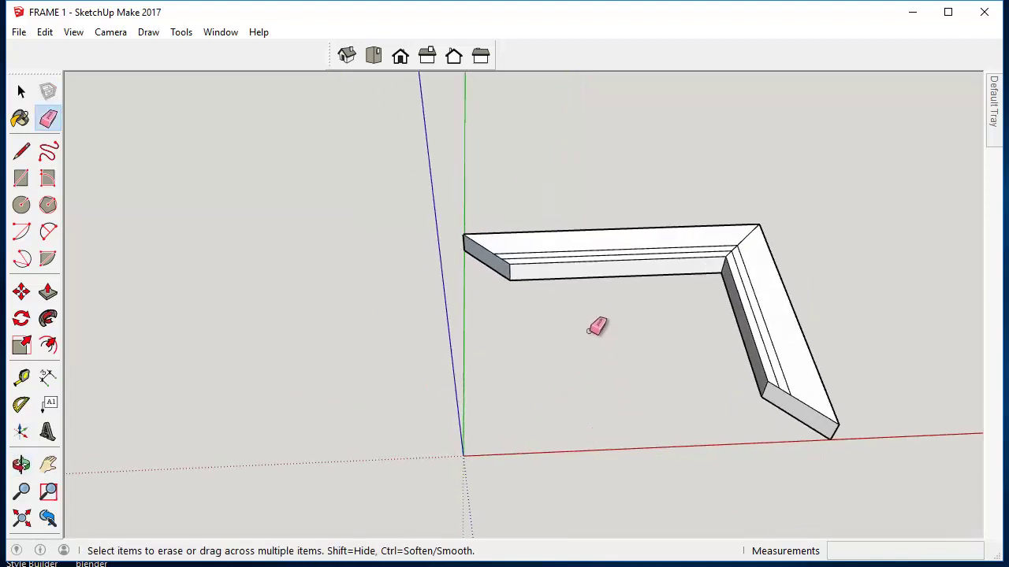
pyautogui.scroll(3, 597, 322)
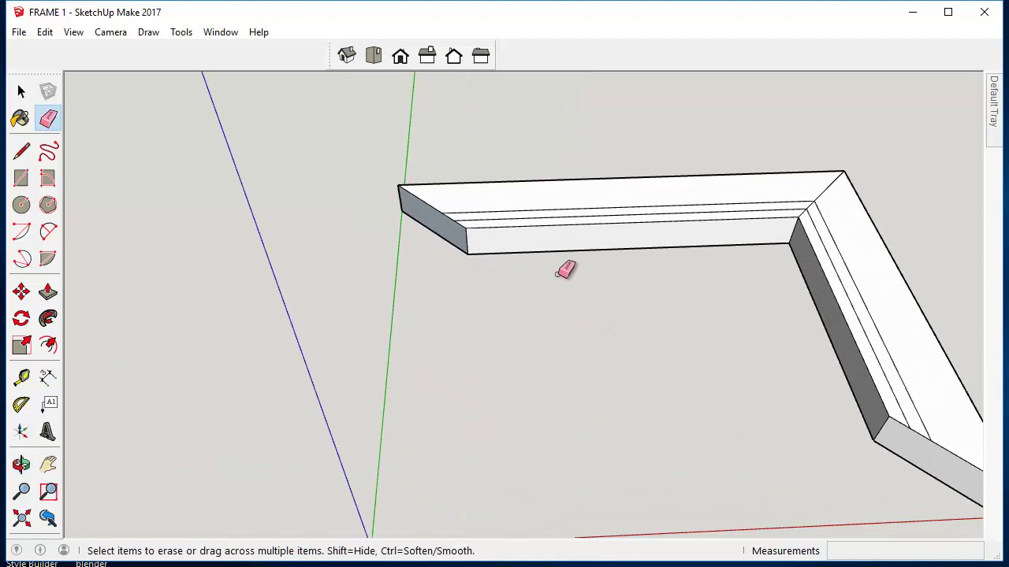
pyautogui.click(48, 292)
pyautogui.moveTo(396, 266); pyautogui.dragTo(584, 313, button='middle')
pyautogui.scroll(5, 488, 286)
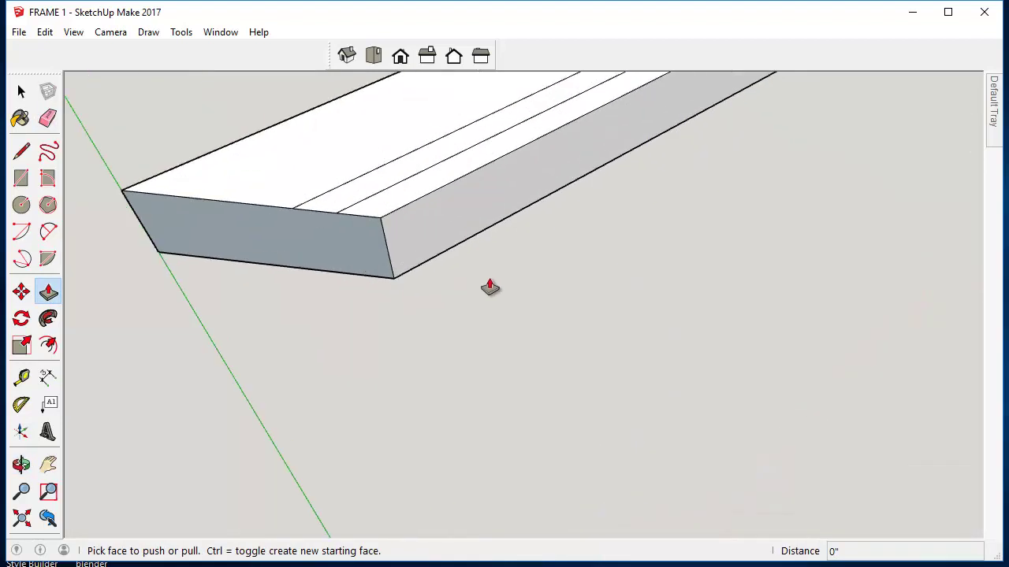
pyautogui.scroll(-4, 504, 283)
pyautogui.scroll(4, 465, 256)
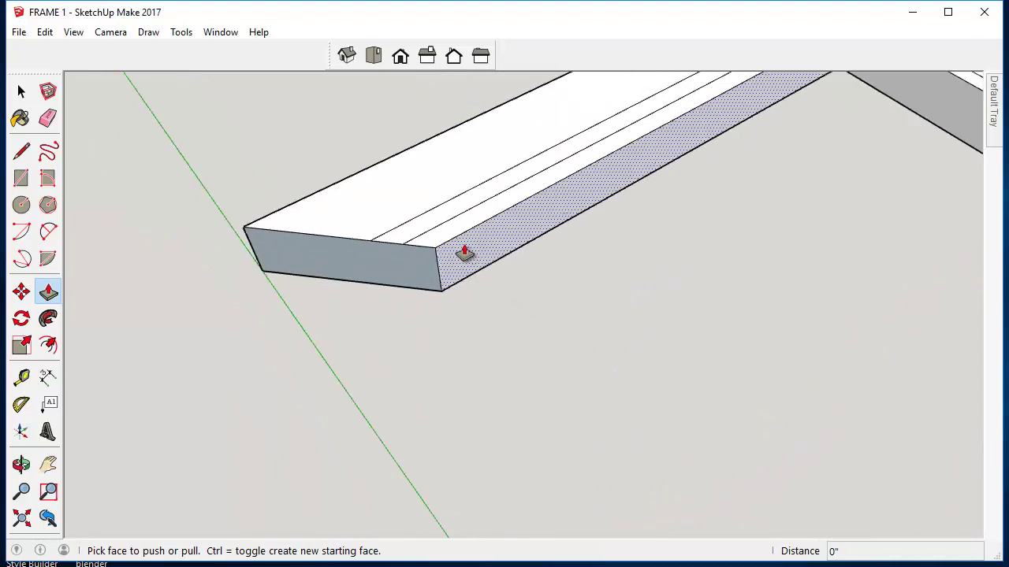
pyautogui.click(423, 244)
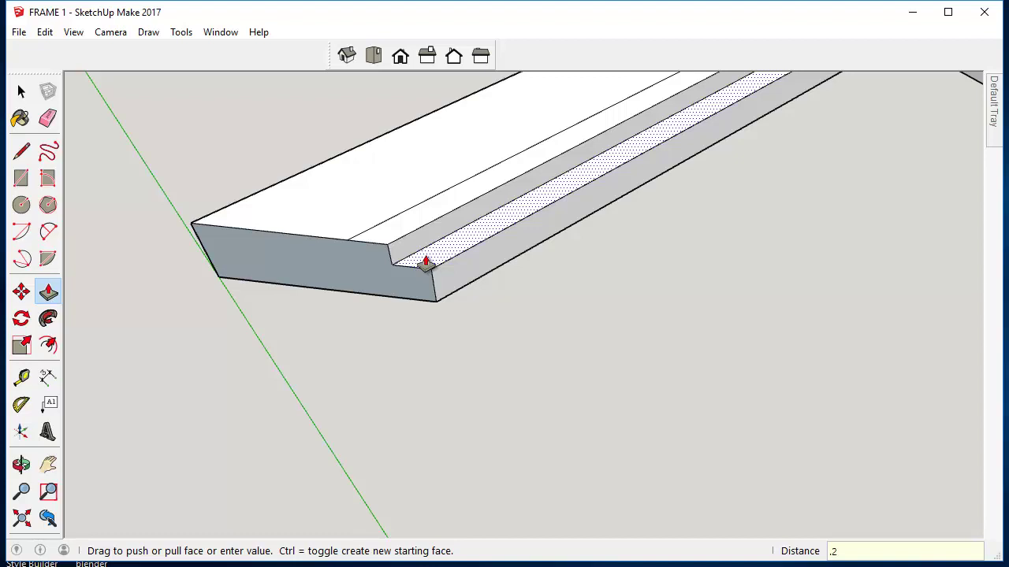
pyautogui.press('Return')
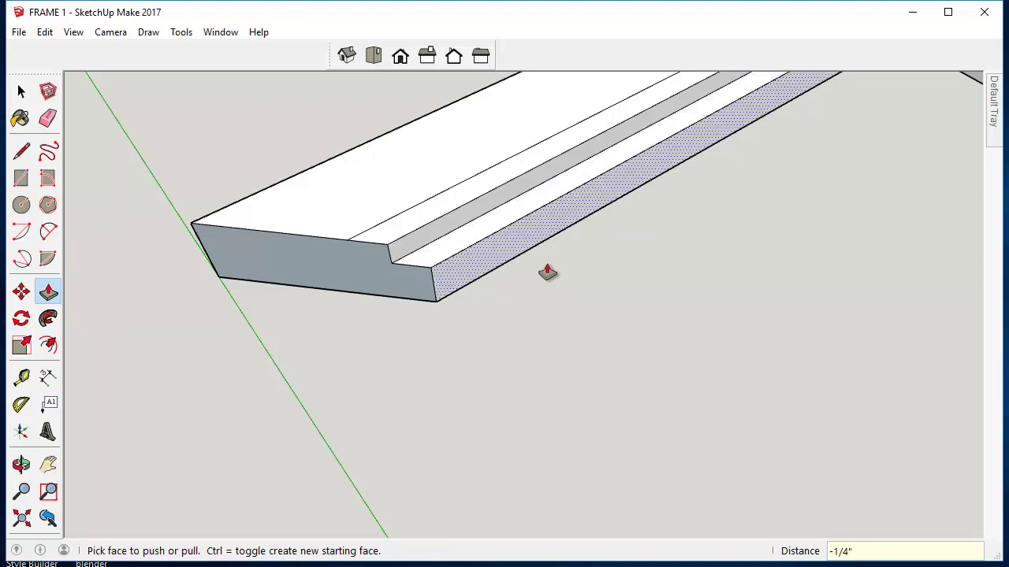
# - Push the matching innermost strip on the short rail down by the same 1/4"
pyautogui.scroll(-3, 544, 274)
pyautogui.moveTo(784, 241); pyautogui.dragTo(666, 213, button='middle')
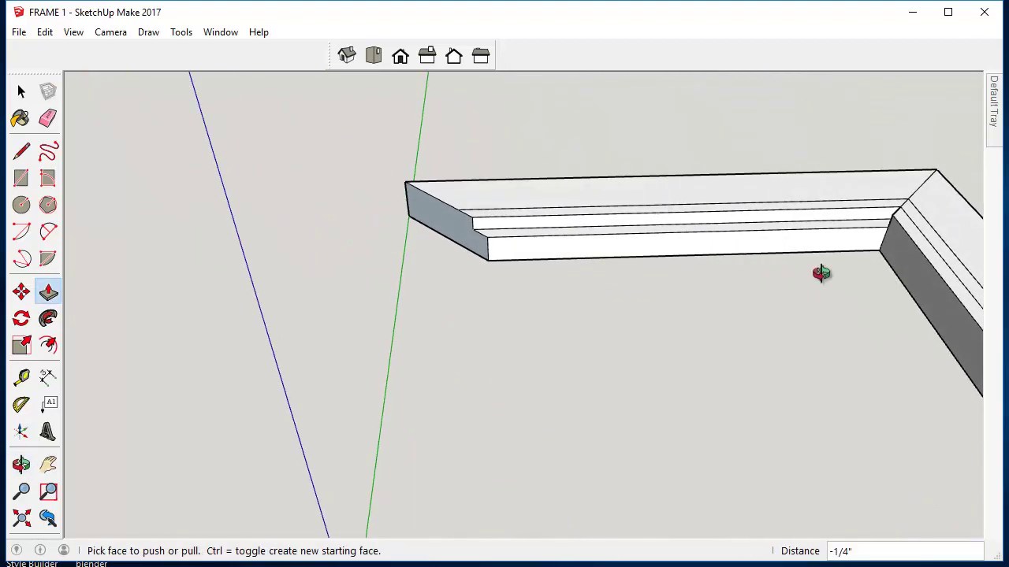
pyautogui.scroll(-3, 867, 316)
pyautogui.scroll(3, 926, 331)
pyautogui.doubleClick(929, 285)
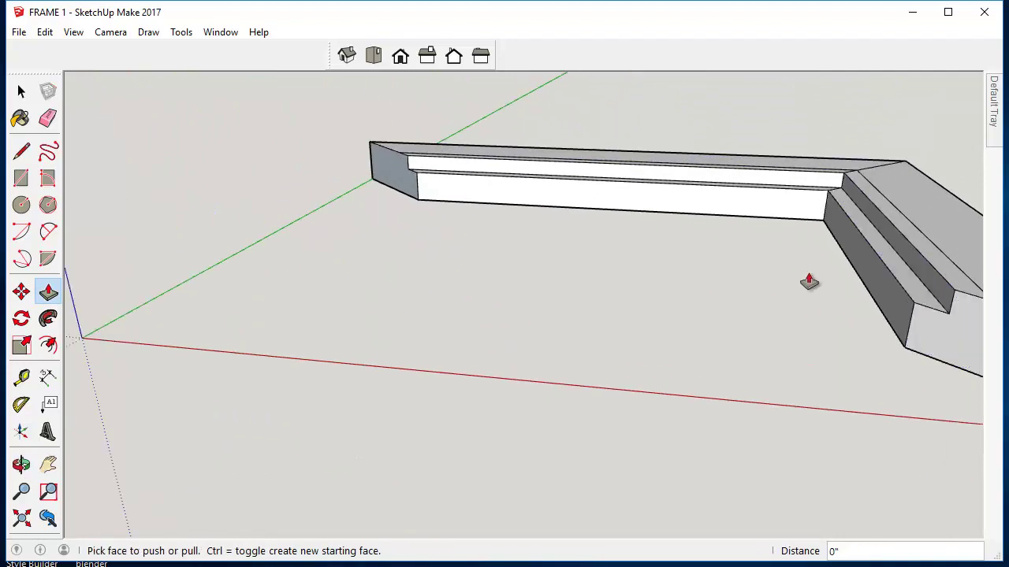
# - Push the remaining narrow strip beside the step on the long rail down 1/8", and repeat the same push on the short rail
pyautogui.moveTo(709, 282); pyautogui.dragTo(811, 348, button='middle')
pyautogui.moveTo(403, 250); pyautogui.dragTo(525, 295, button='middle')
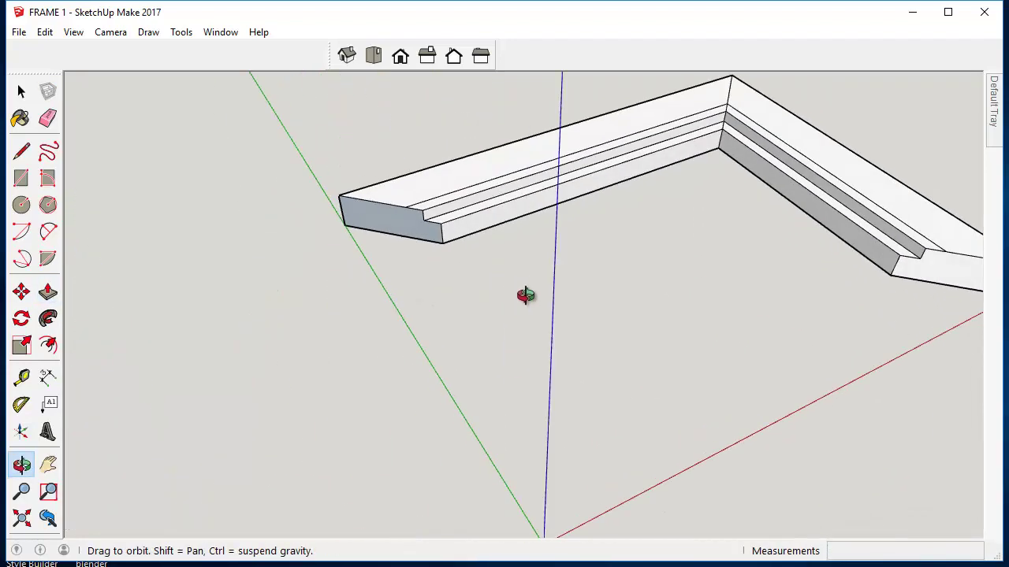
pyautogui.scroll(5, 496, 230)
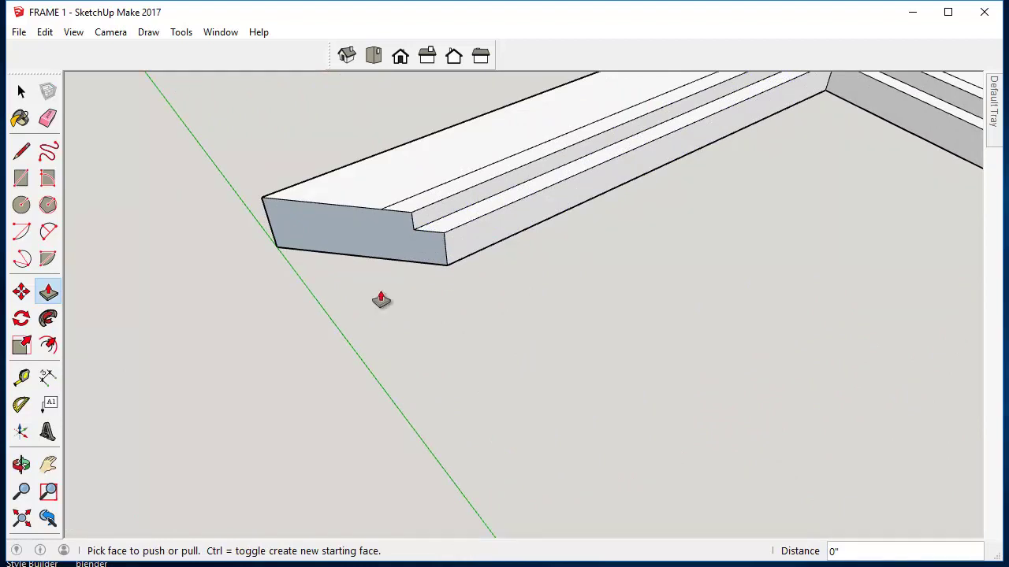
pyautogui.click(49, 293)
pyautogui.click(401, 223)
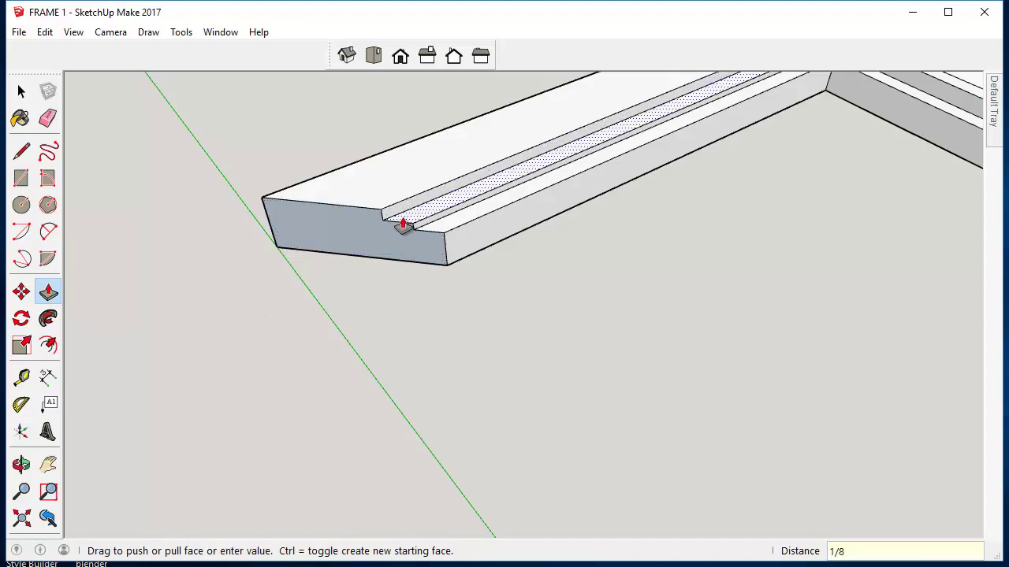
pyautogui.click(402, 226)
pyautogui.moveTo(399, 228); pyautogui.dragTo(734, 300, button='middle')
pyautogui.doubleClick(913, 439)
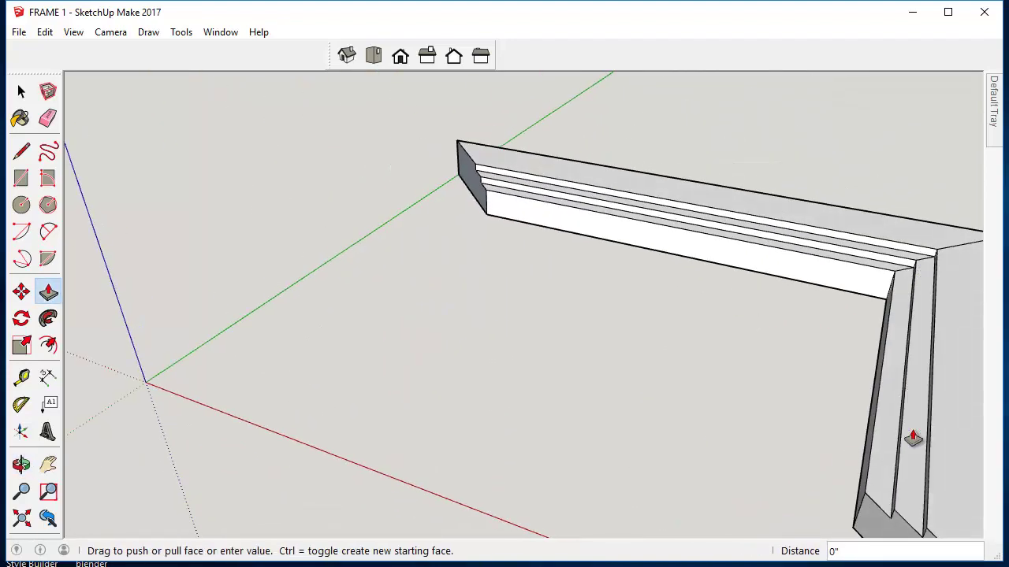
# - Copy the pair of joined, profiled rails about 12 3/8" along the red axis
pyautogui.scroll(-1, 704, 373)
pyautogui.scroll(-2, 704, 374)
pyautogui.moveTo(601, 367); pyautogui.dragTo(673, 409, button='middle')
pyautogui.click(21, 92)
pyautogui.scroll(-2, 214, 192)
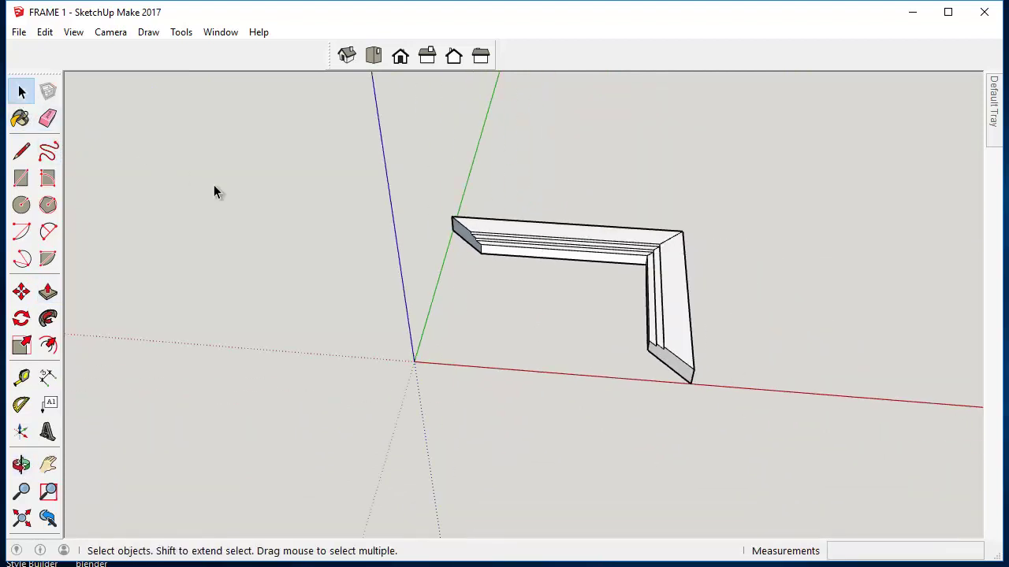
pyautogui.moveTo(426, 164); pyautogui.dragTo(757, 398)
pyautogui.moveTo(735, 352); pyautogui.dragTo(647, 309, button='middle')
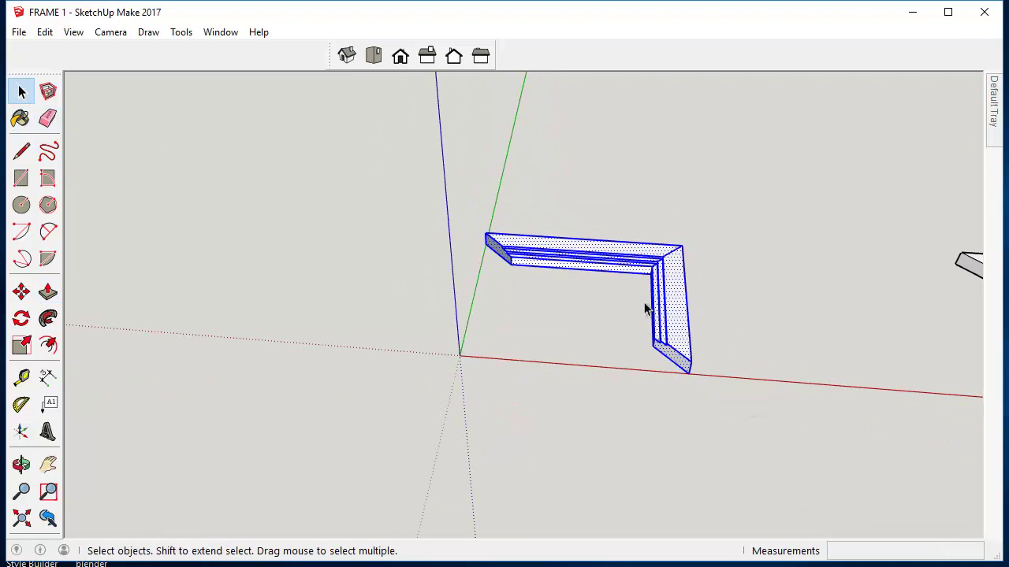
pyautogui.click(21, 292)
pyautogui.scroll(-3, 496, 289)
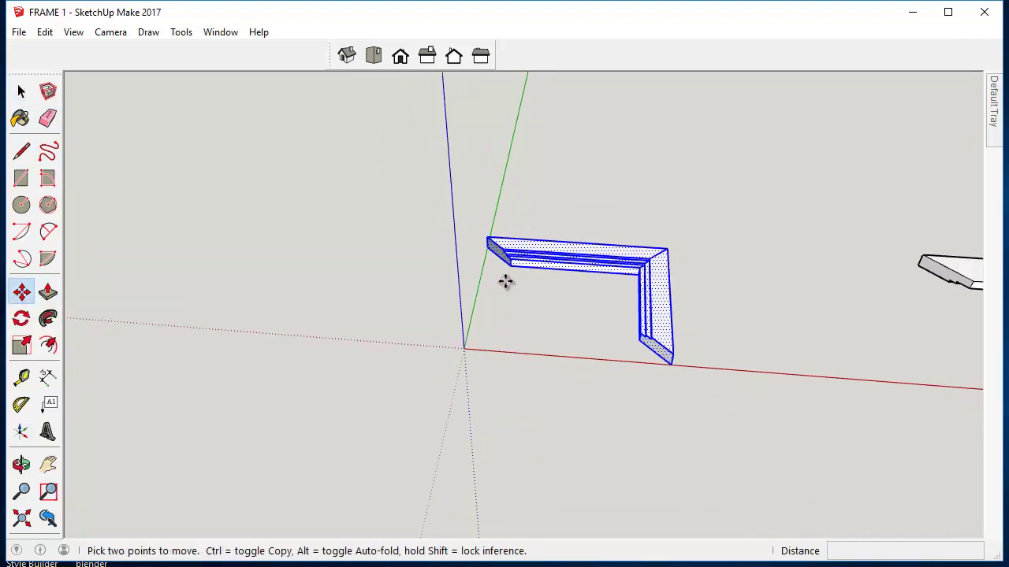
pyautogui.click(510, 272)
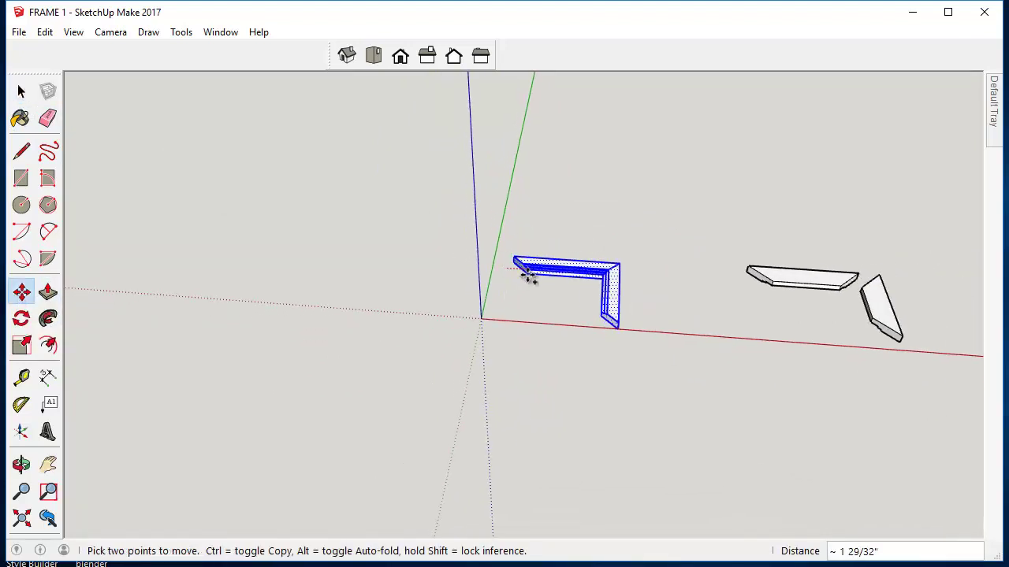
pyautogui.press('ctrl')
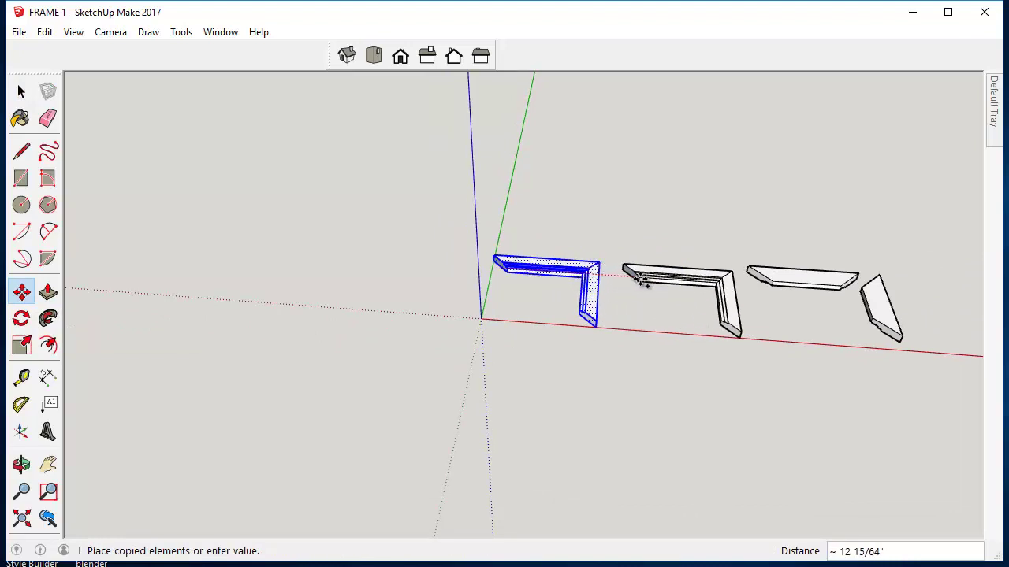
pyautogui.click(640, 275)
# - Move the two separate frame pieces beyond the copied rails farther away along the red axis
pyautogui.click(21, 92)
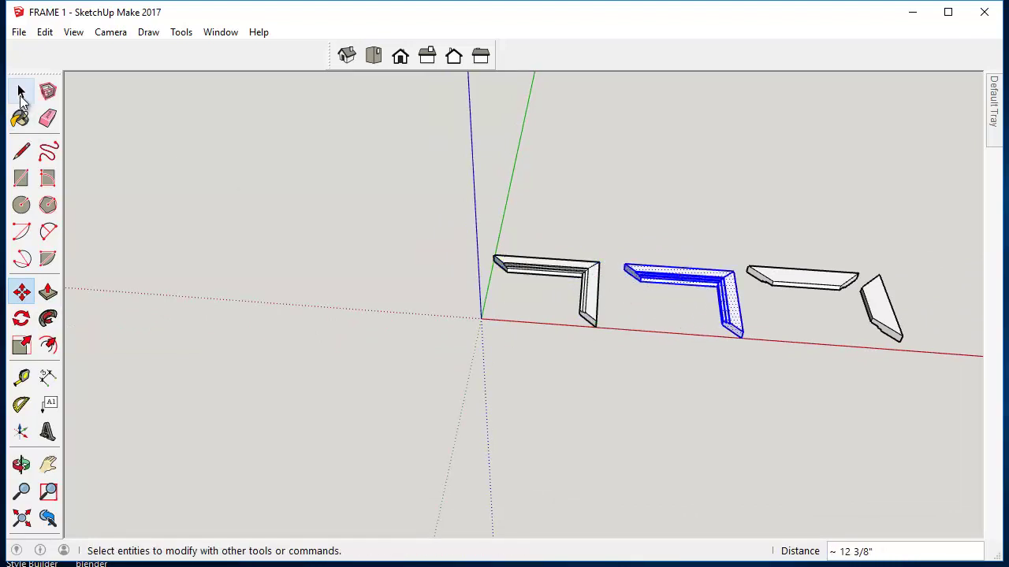
pyautogui.scroll(-1, 352, 136)
pyautogui.click(764, 188)
pyautogui.scroll(2, 806, 243)
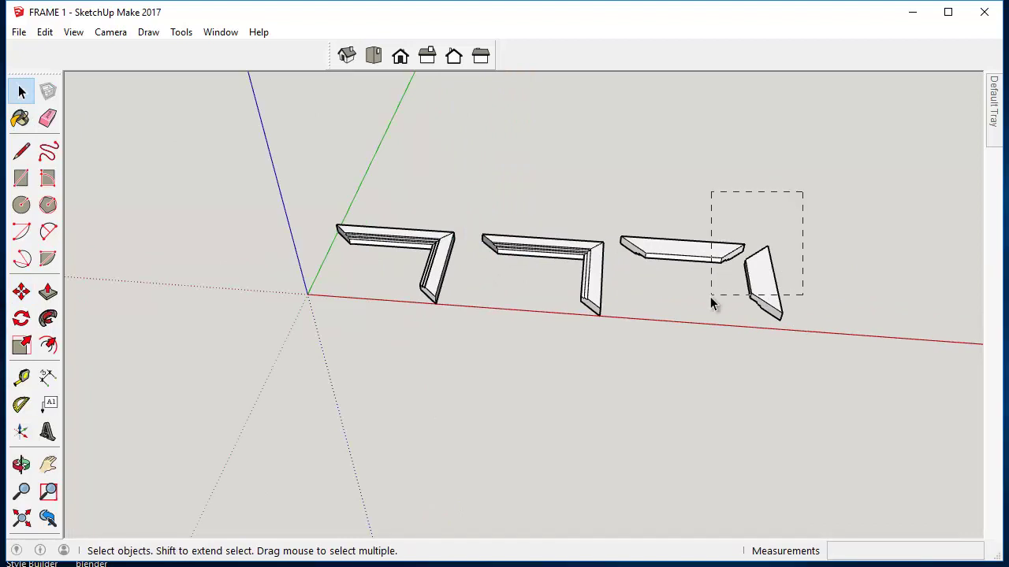
pyautogui.moveTo(712, 304); pyautogui.dragTo(711, 298)
pyautogui.click(21, 292)
pyautogui.click(655, 356)
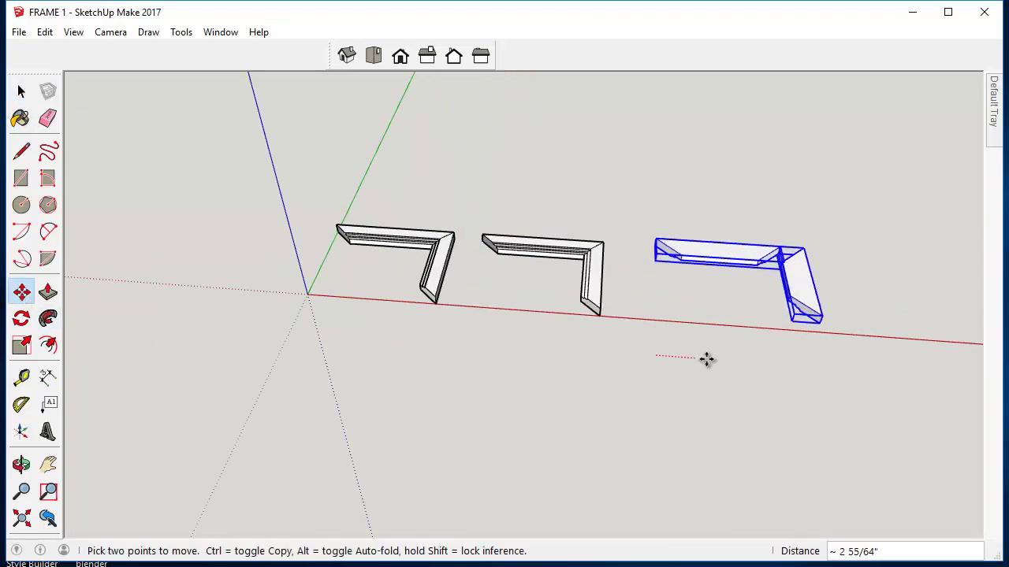
# - Erase the long rail from the original pair and the short rail from the copied pair, leaving one separate rail of each length
pyautogui.moveTo(777, 362); pyautogui.dragTo(443, 327, button='middle')
pyautogui.scroll(2, 346, 270)
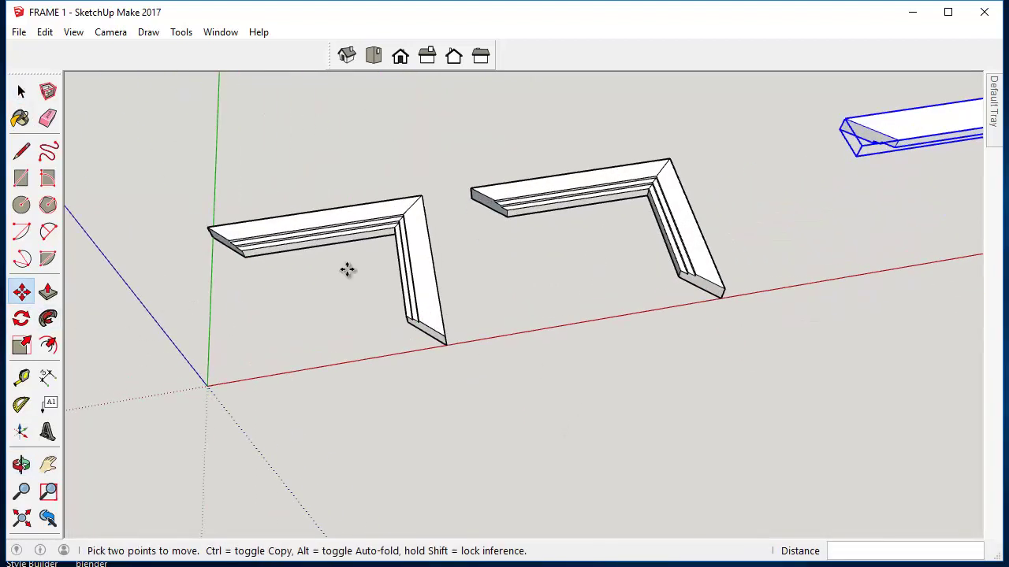
pyautogui.click(48, 118)
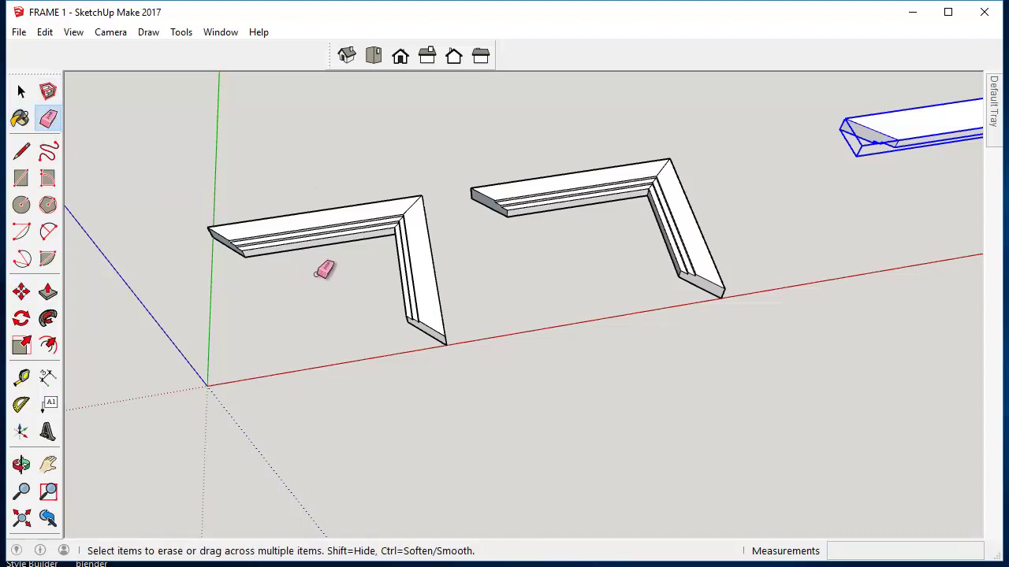
pyautogui.moveTo(318, 235)
pyautogui.mouseDown()
pyautogui.moveTo(286, 219)
pyautogui.moveTo(204, 231)
pyautogui.moveTo(250, 251)
pyautogui.mouseUp()
pyautogui.click(241, 232)
pyautogui.scroll(-1, 225, 222)
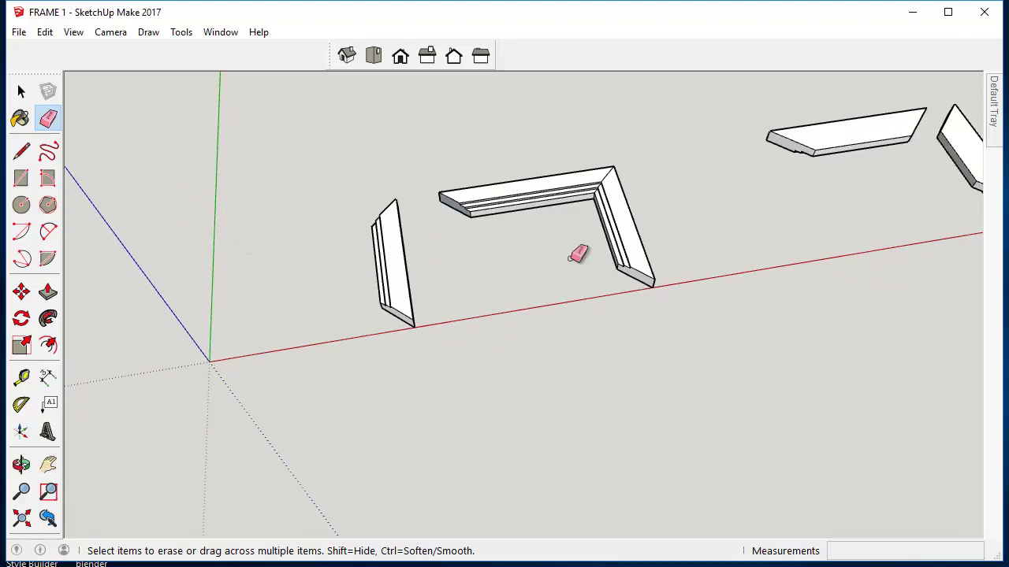
pyautogui.moveTo(578, 253)
pyautogui.mouseDown()
pyautogui.moveTo(635, 232)
pyautogui.moveTo(624, 281)
pyautogui.moveTo(653, 271)
pyautogui.moveTo(643, 251)
pyautogui.moveTo(648, 286)
pyautogui.mouseUp()
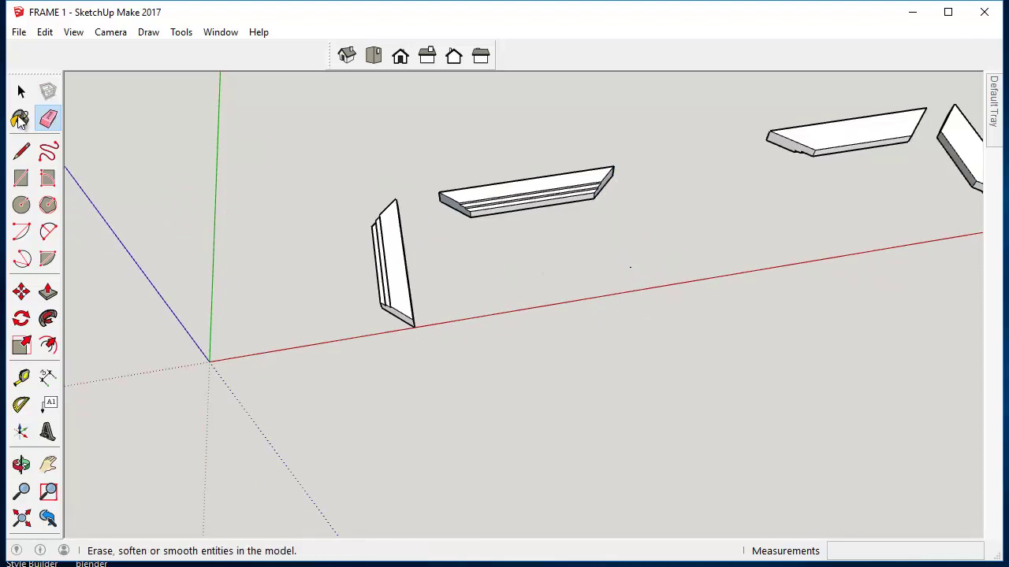
# - Make the long profiled rail with the stepped face up into a component named TOP FRAME12
pyautogui.click(21, 92)
pyautogui.scroll(2, 510, 245)
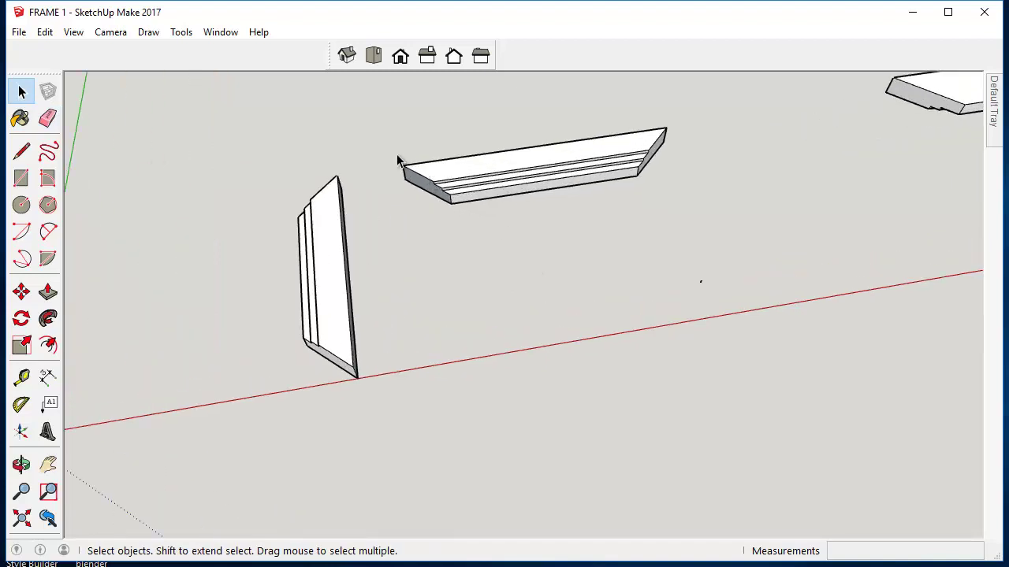
pyautogui.moveTo(382, 107); pyautogui.dragTo(670, 240)
pyautogui.scroll(2, 629, 208)
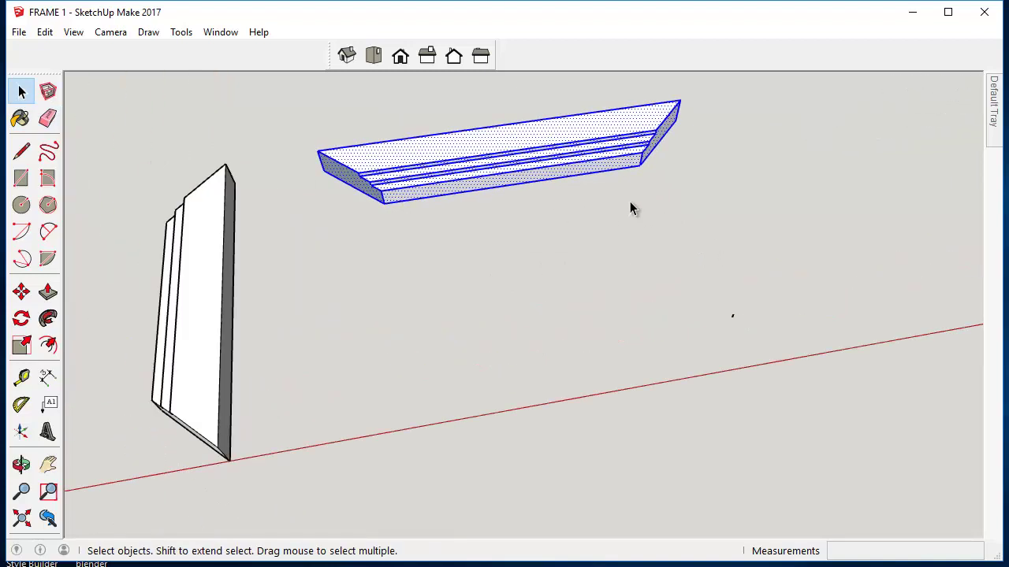
pyautogui.rightClick(531, 175)
pyautogui.click(587, 288)
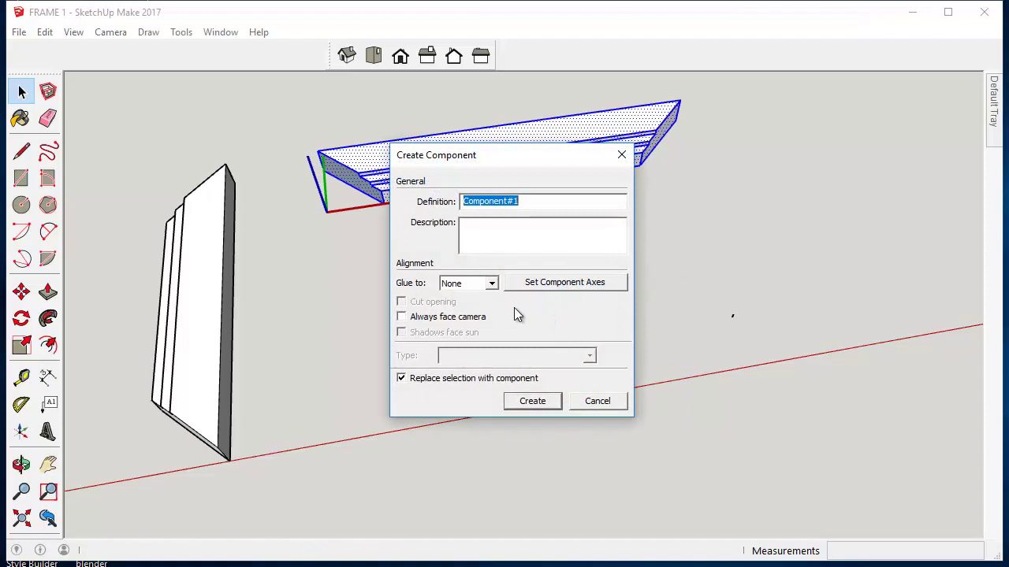
pyautogui.write('top')
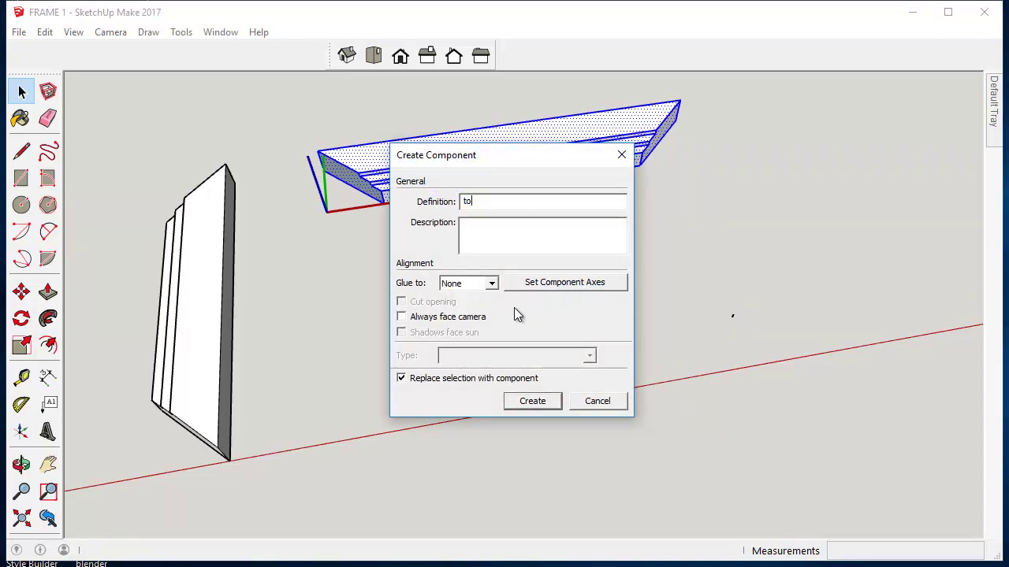
pyautogui.press('BackSpace')
pyautogui.press('BackSpace')
pyautogui.press('BackSpace')
pyautogui.write('TOP FRAME12')
pyautogui.click(526, 405)
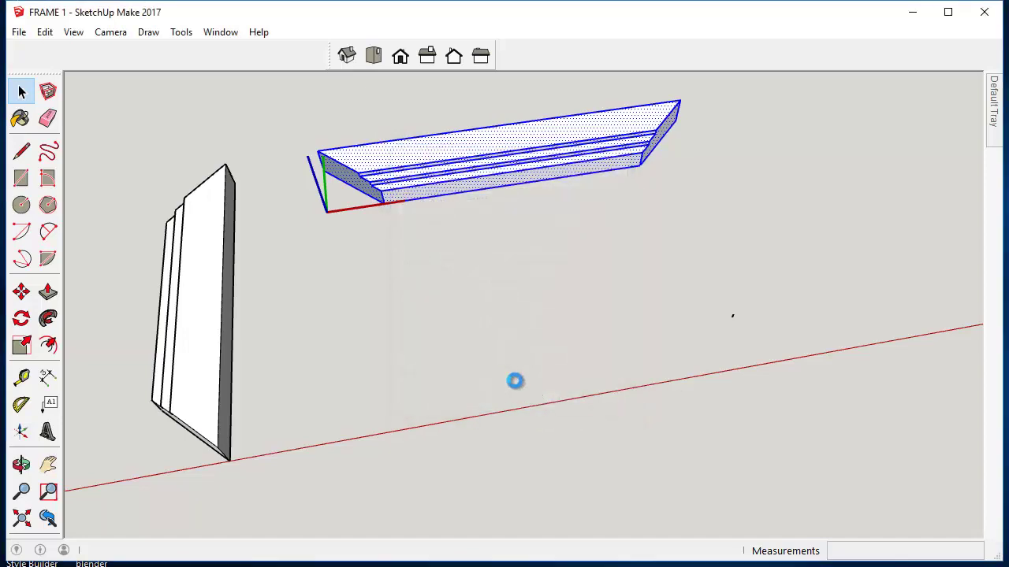
# - Make the short profiled rail beside it into a component named SIDE FRAME 12
pyautogui.scroll(-1, 484, 354)
pyautogui.moveTo(300, 275); pyautogui.dragTo(394, 323, button='middle')
pyautogui.click(152, 249)
pyautogui.moveTo(135, 209); pyautogui.dragTo(295, 463)
pyautogui.rightClick(249, 370)
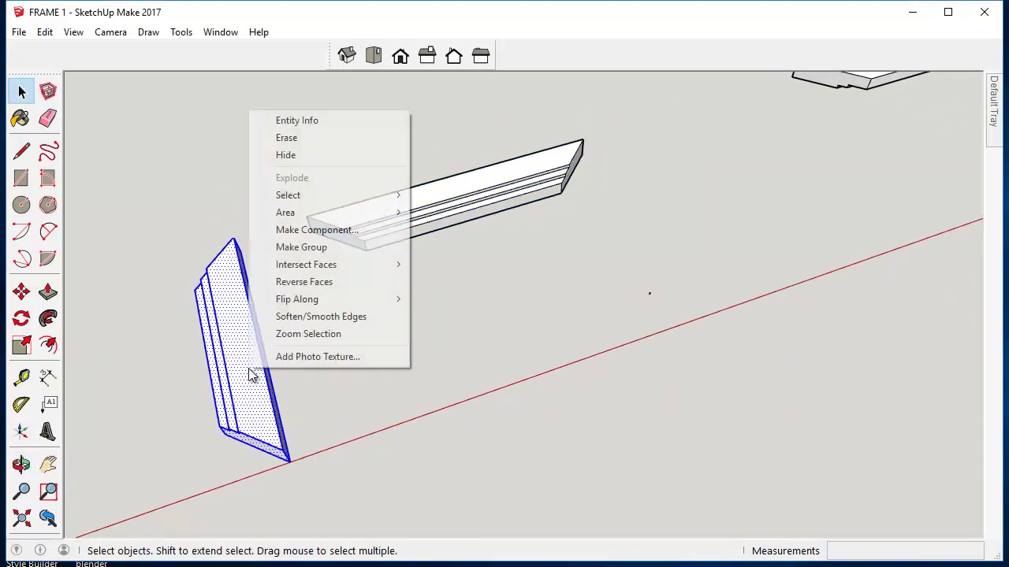
pyautogui.click(332, 232)
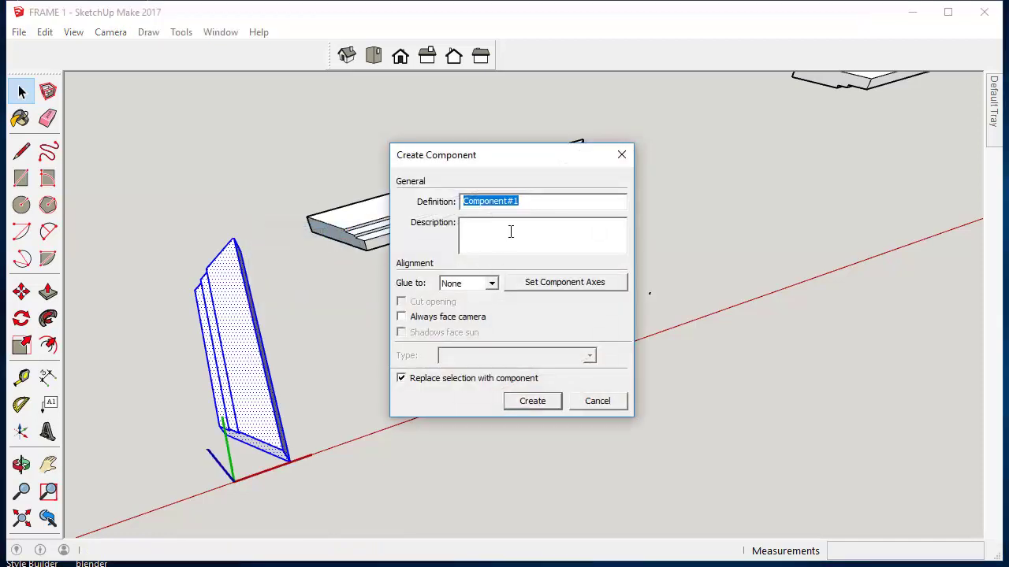
pyautogui.write('SIDE FRAME 12')
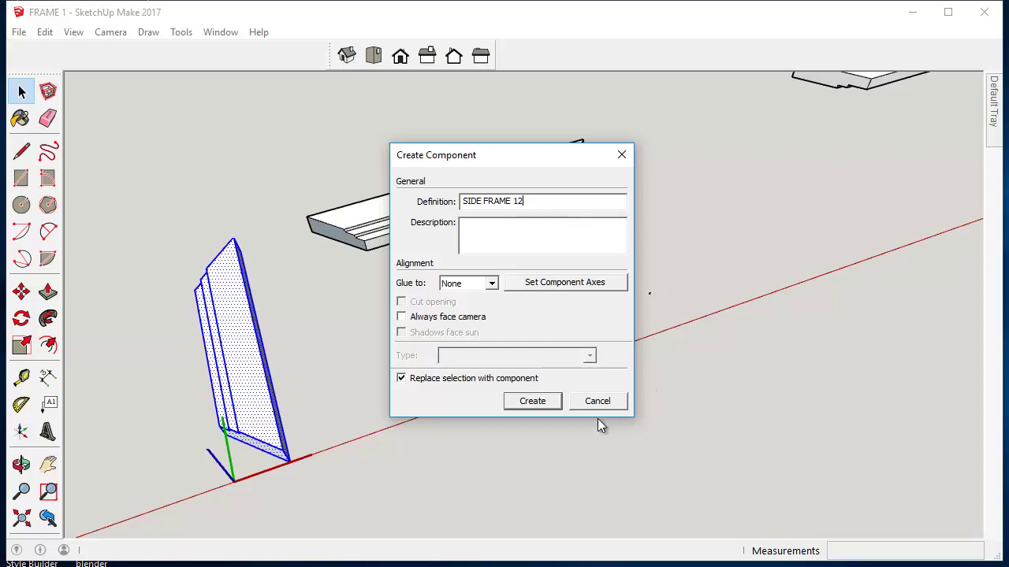
pyautogui.click(529, 403)
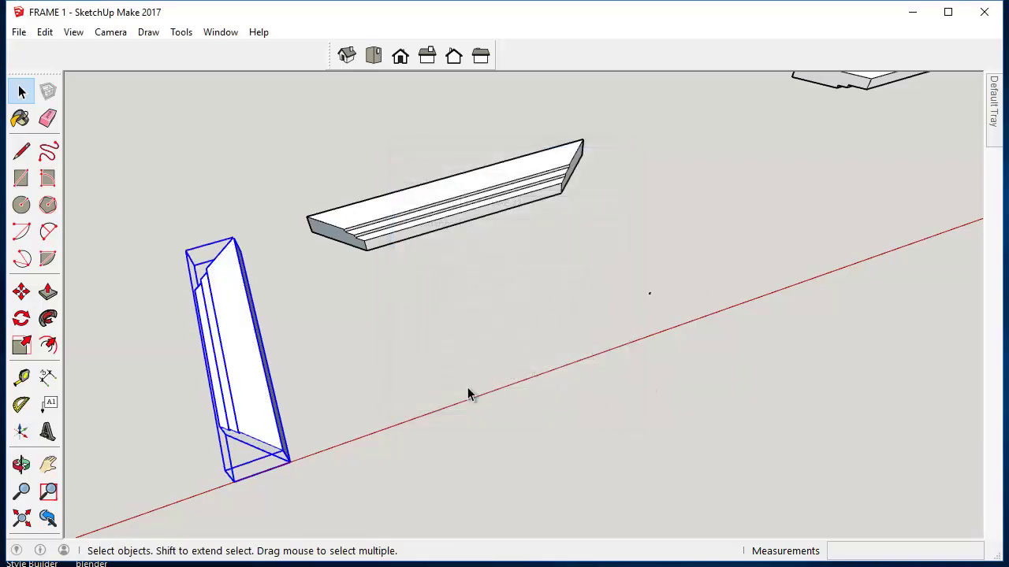
# - Edit the long rail component and reverse its blue-grey mitered end face, then leave the component
pyautogui.moveTo(467, 387); pyautogui.dragTo(309, 373, button='middle')
pyautogui.click(517, 395)
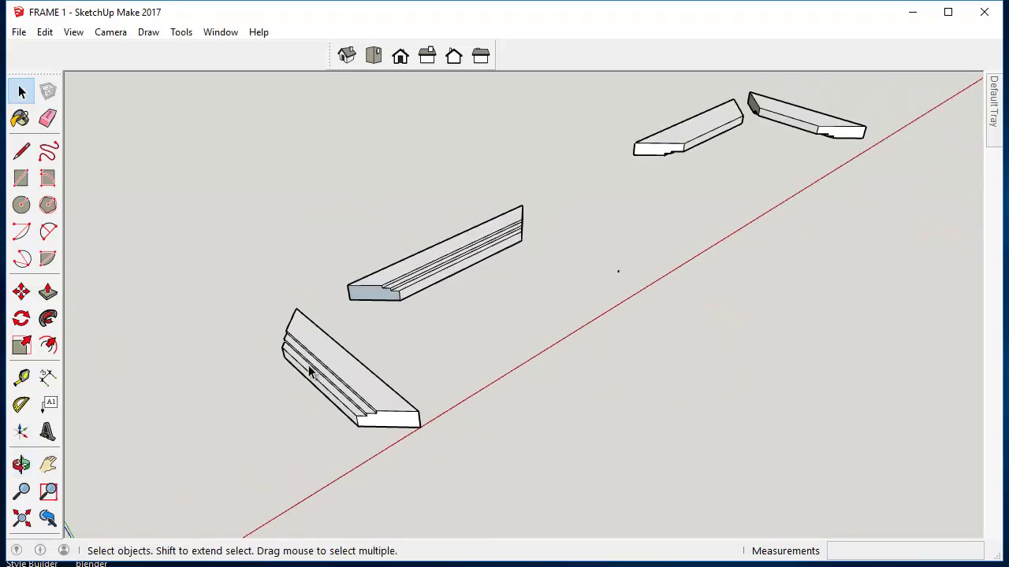
pyautogui.scroll(4, 462, 333)
pyautogui.scroll(2, 408, 275)
pyautogui.click(407, 275)
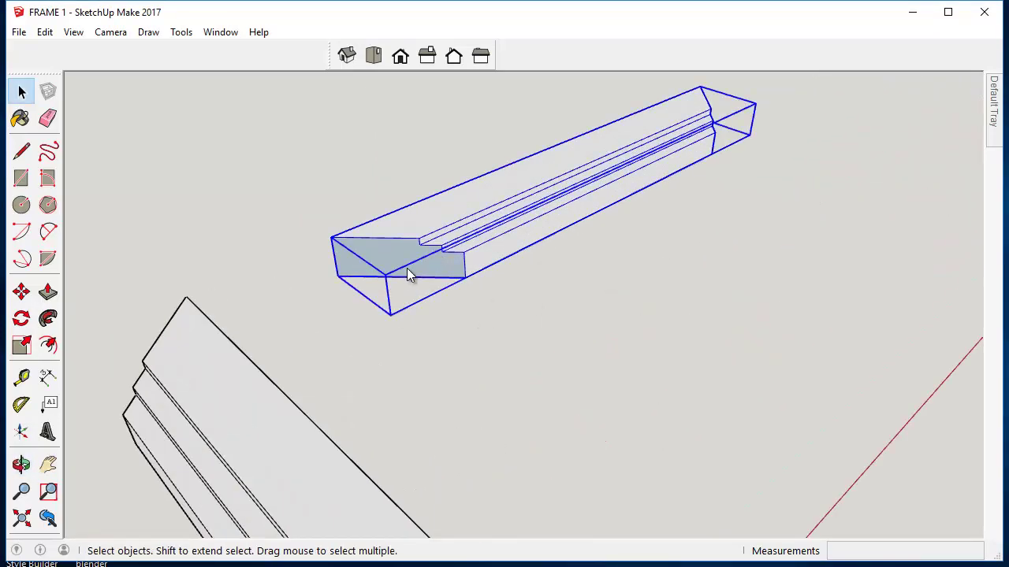
pyautogui.rightClick(407, 275)
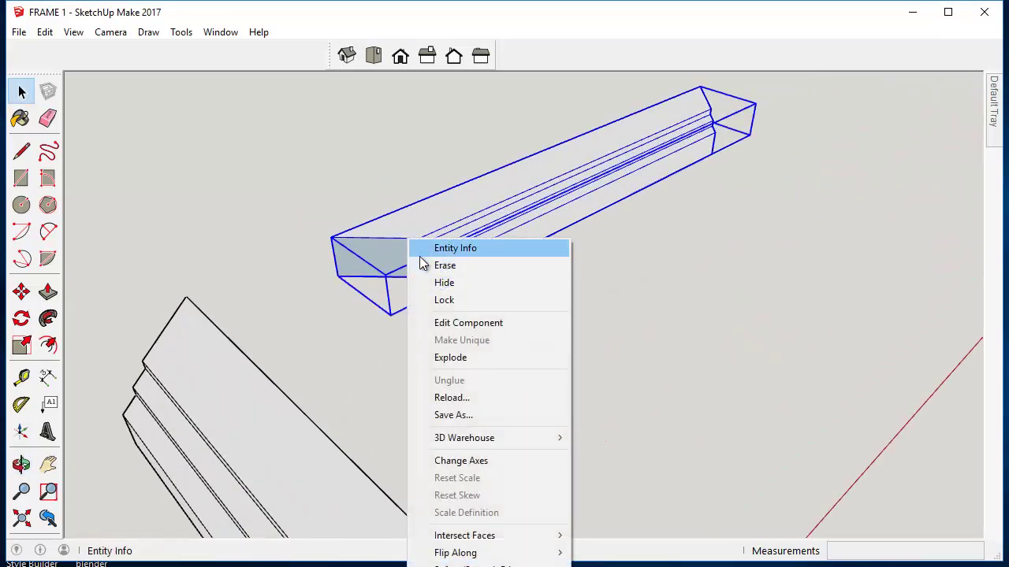
pyautogui.click(447, 323)
pyautogui.scroll(2, 410, 291)
pyautogui.scroll(1, 422, 270)
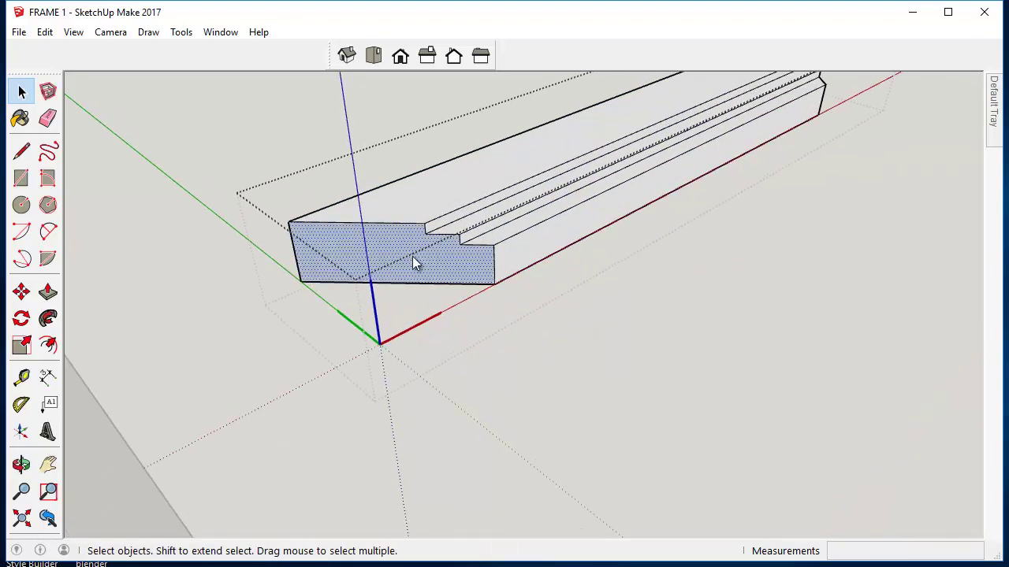
pyautogui.rightClick(412, 257)
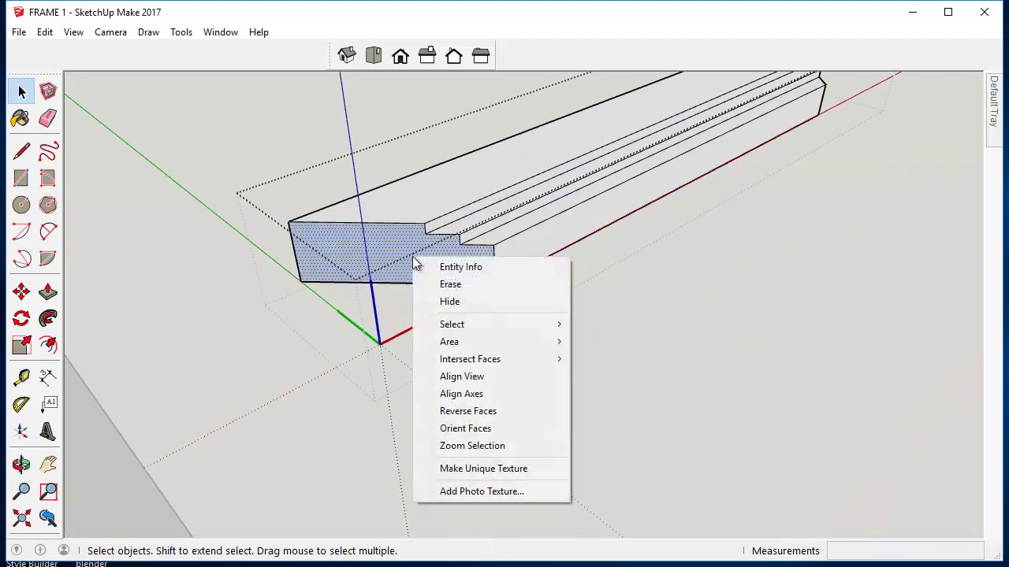
pyautogui.click(506, 414)
pyautogui.moveTo(521, 398)
pyautogui.mouseDown(button='middle')
pyautogui.moveTo(583, 374)
pyautogui.moveTo(370, 349)
pyautogui.moveTo(376, 371)
pyautogui.moveTo(533, 354)
pyautogui.mouseUp(button='middle')
pyautogui.click(260, 359)
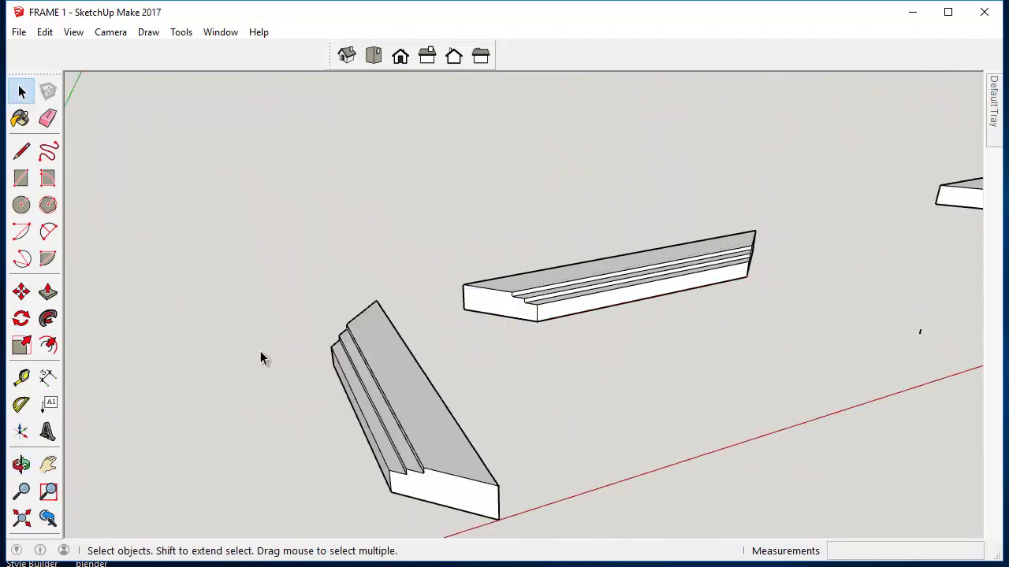
# - Edit the short rail component and reverse its blue-grey mitered end face
pyautogui.moveTo(260, 359); pyautogui.dragTo(468, 369, button='middle')
pyautogui.scroll(3, 468, 370)
pyautogui.scroll(5, 428, 405)
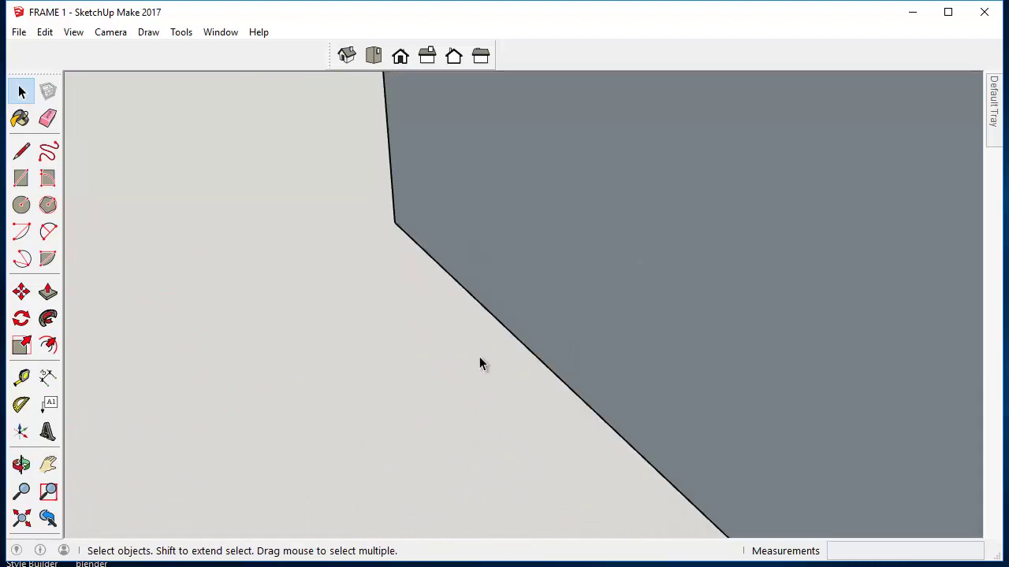
pyautogui.scroll(-5, 482, 364)
pyautogui.click(505, 351)
pyautogui.rightClick(504, 350)
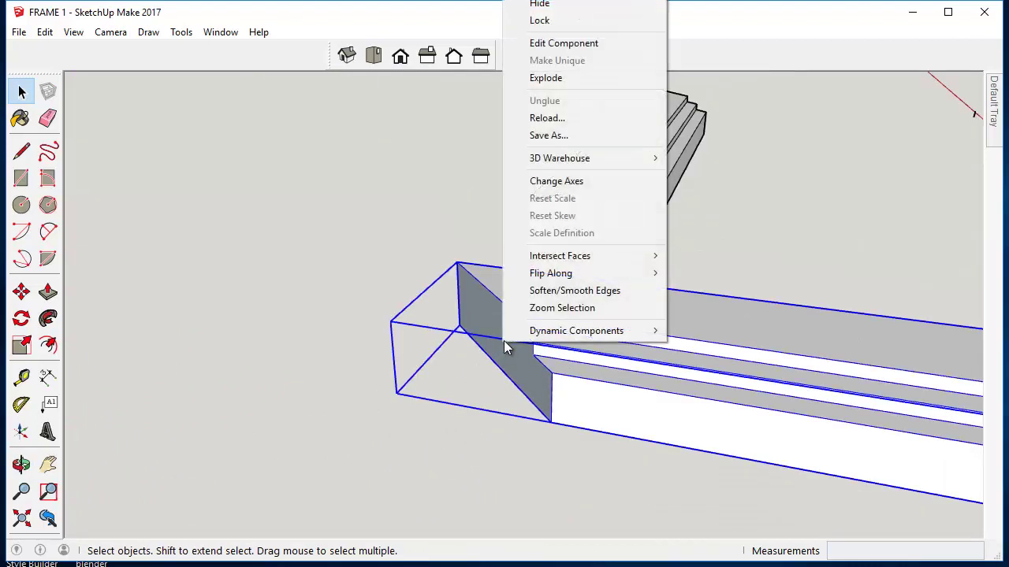
pyautogui.click(563, 43)
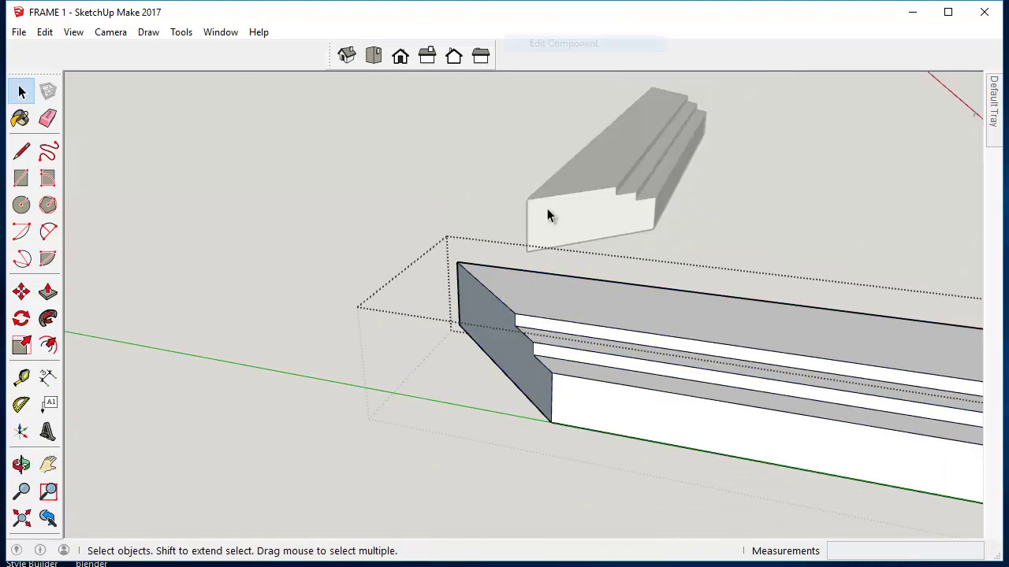
pyautogui.click(501, 317)
pyautogui.rightClick(501, 317)
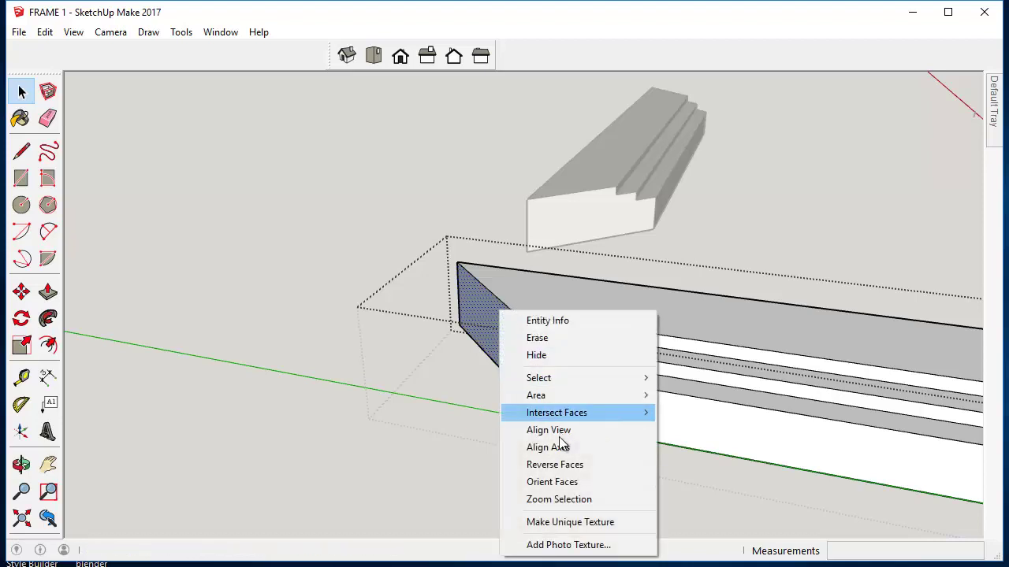
pyautogui.click(570, 471)
pyautogui.moveTo(571, 471); pyautogui.dragTo(462, 279, button='middle')
# - Move the long rail so its outer miter corner meets the matching upper corner of the short rail
pyautogui.click(461, 279)
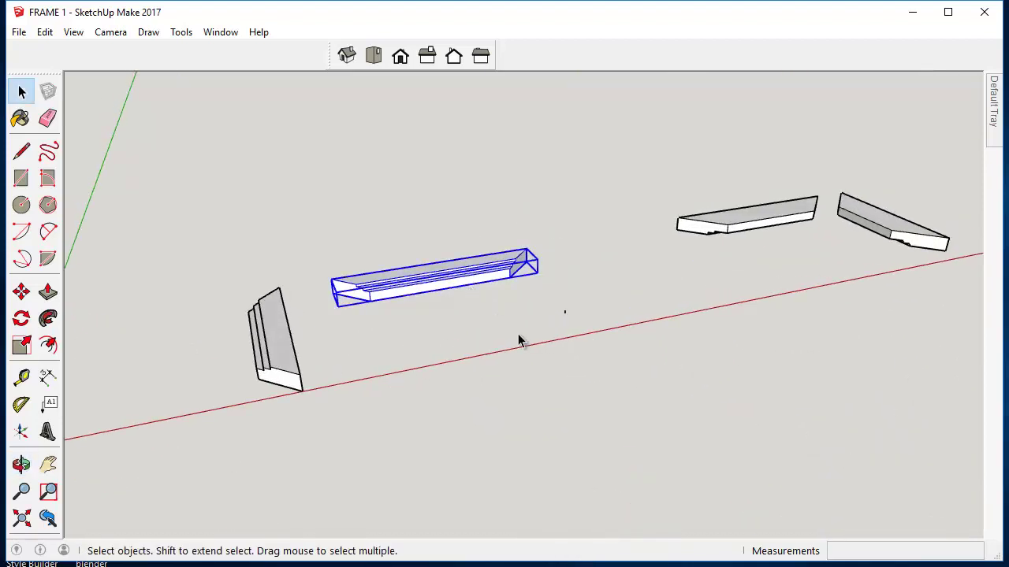
pyautogui.moveTo(518, 340); pyautogui.dragTo(198, 291, button='middle')
pyautogui.click(21, 291)
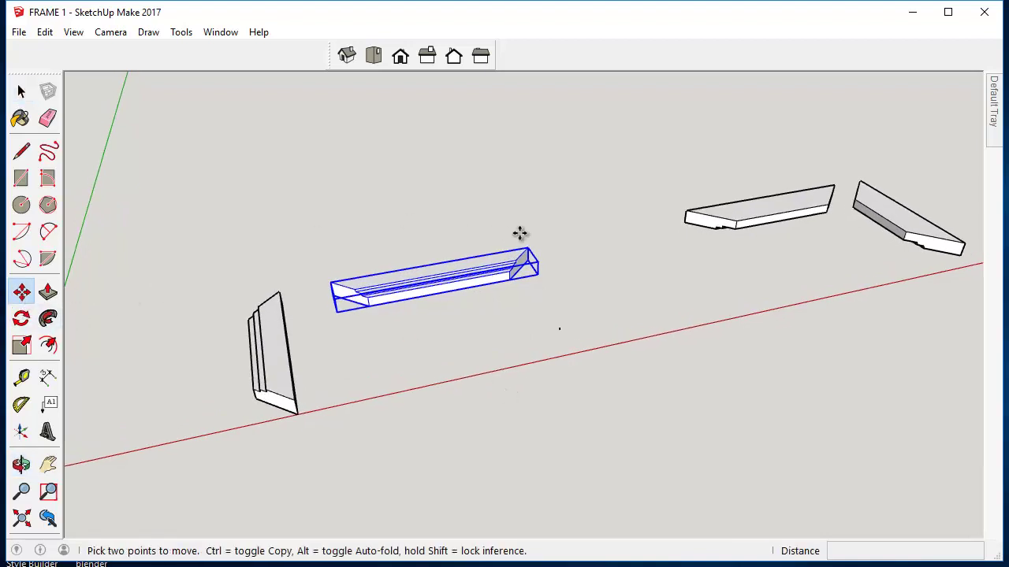
pyautogui.click(525, 250)
pyautogui.scroll(3, 299, 252)
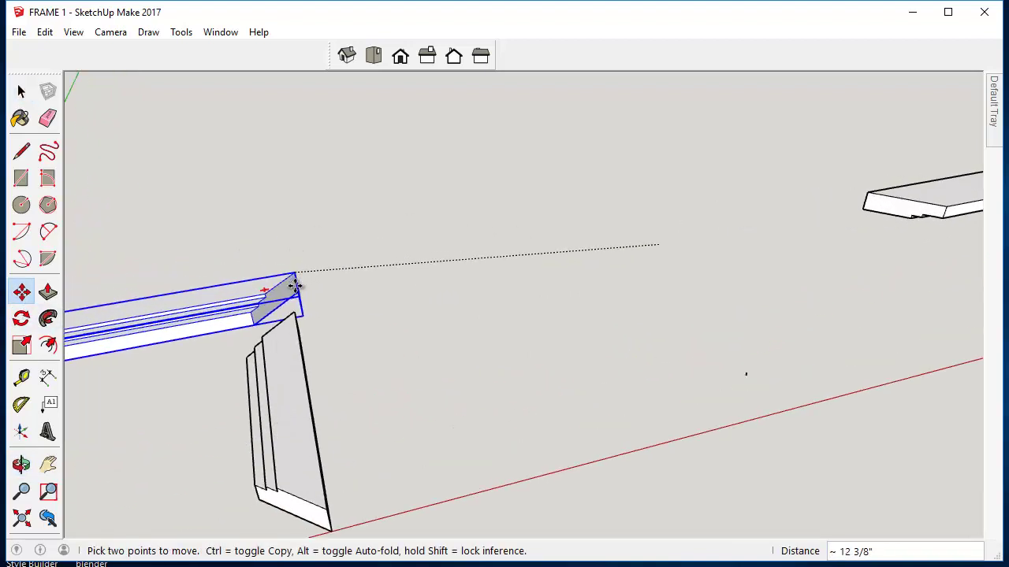
pyautogui.click(294, 314)
pyautogui.scroll(-5, 547, 324)
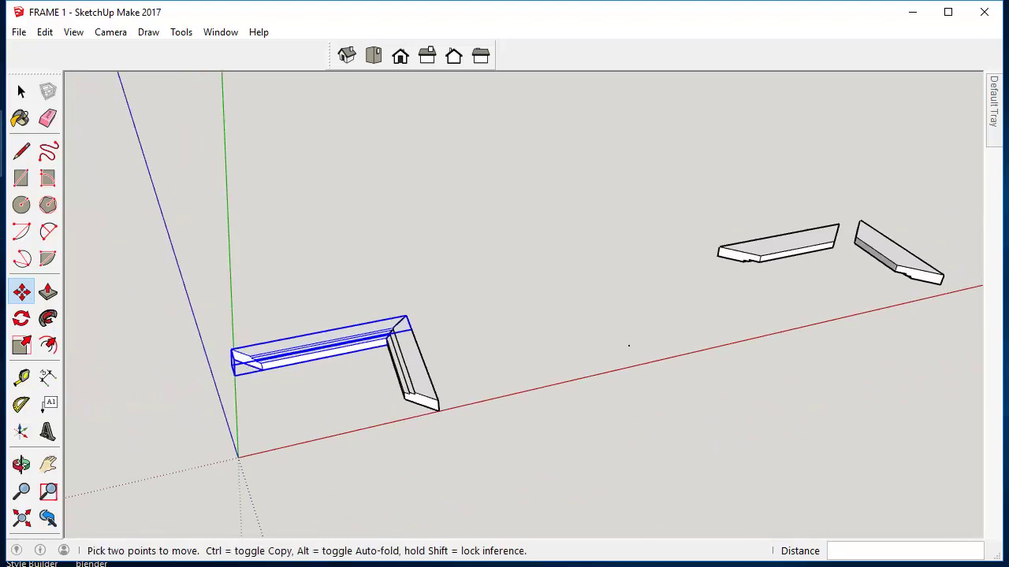
pyautogui.click(22, 92)
pyautogui.scroll(-2, 509, 302)
pyautogui.click(536, 350)
# - Copy the short rail about 10 45/64" along the red axis, just past the long rail's open end
pyautogui.scroll(3, 339, 396)
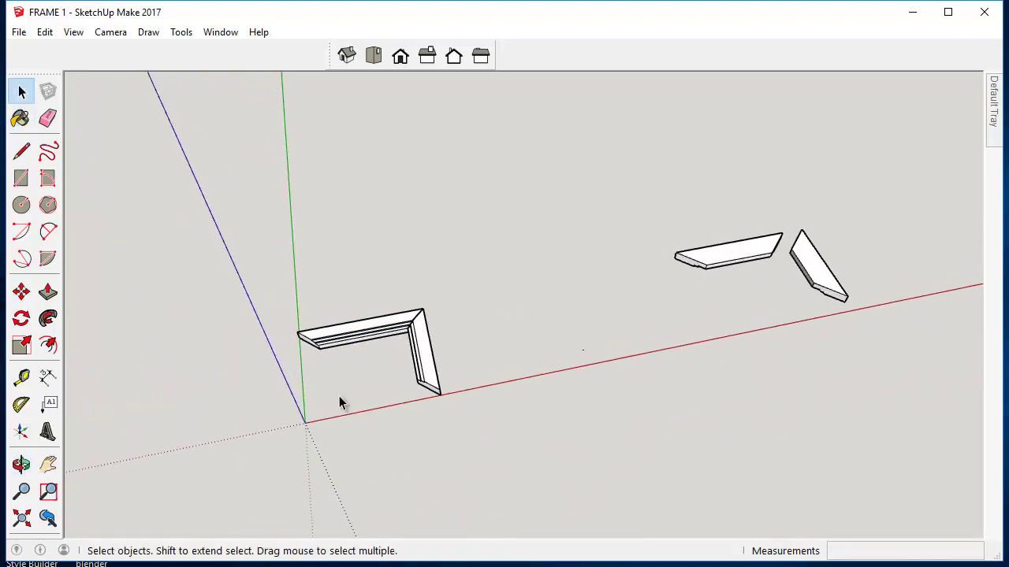
pyautogui.click(489, 375)
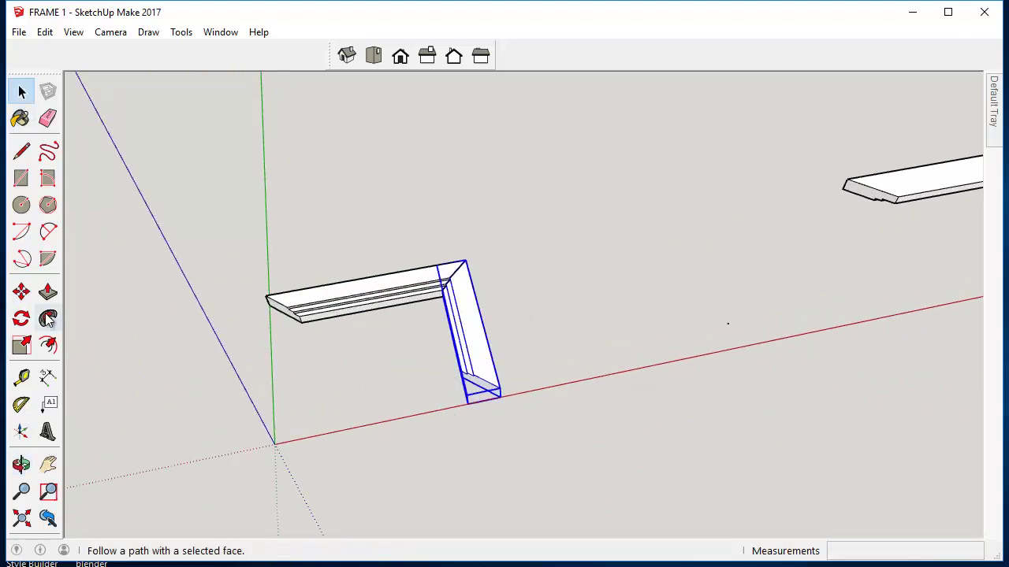
pyautogui.click(21, 291)
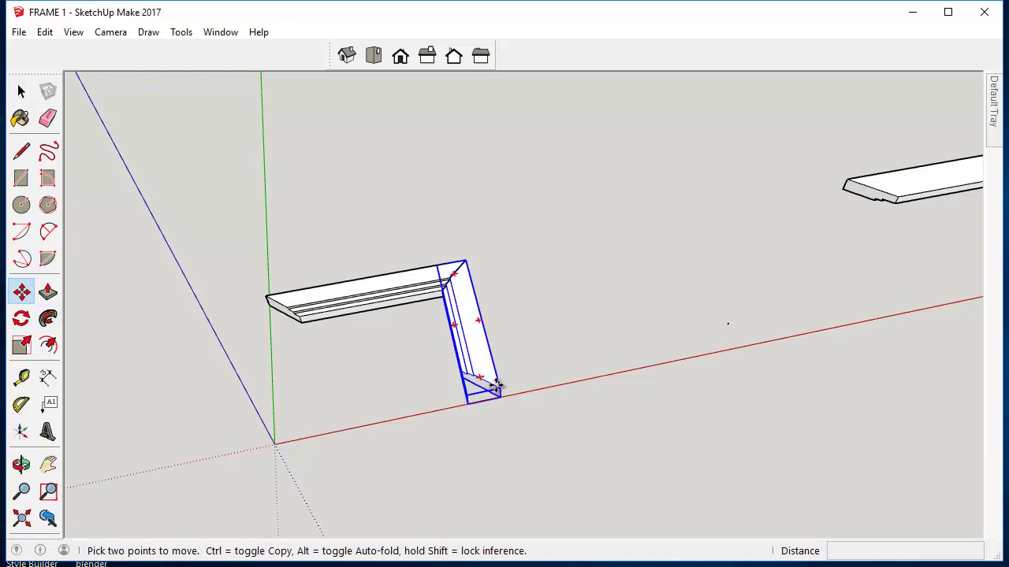
pyautogui.click(498, 390)
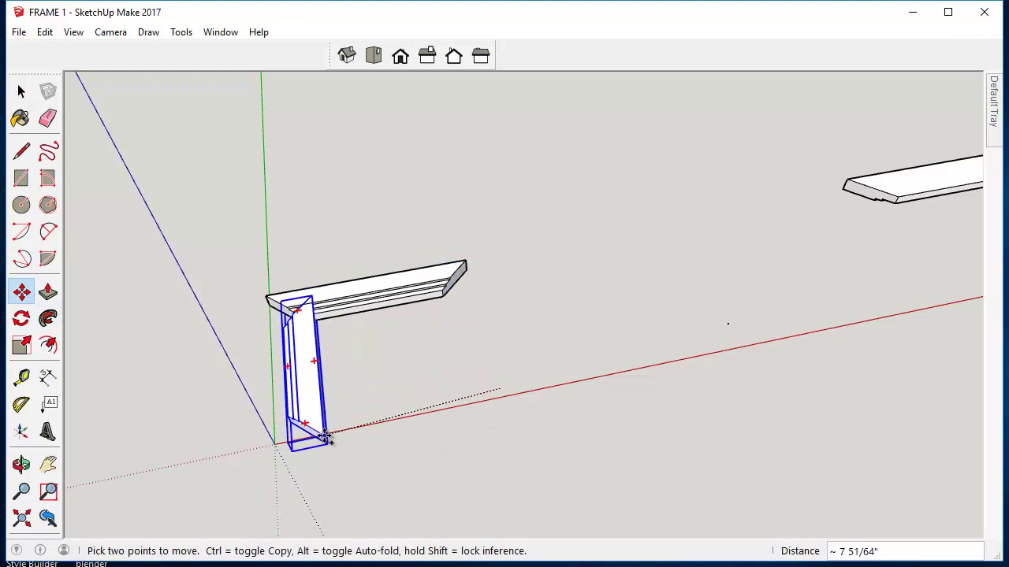
pyautogui.press('ctrl')
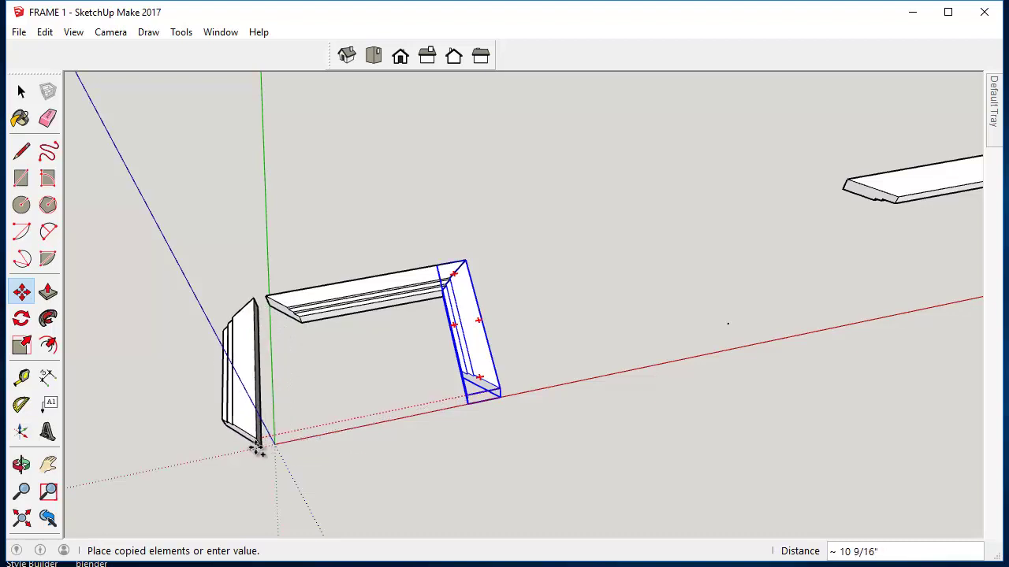
pyautogui.click(254, 448)
# - Flip the copied short rail along the component's red axis
pyautogui.rightClick(255, 446)
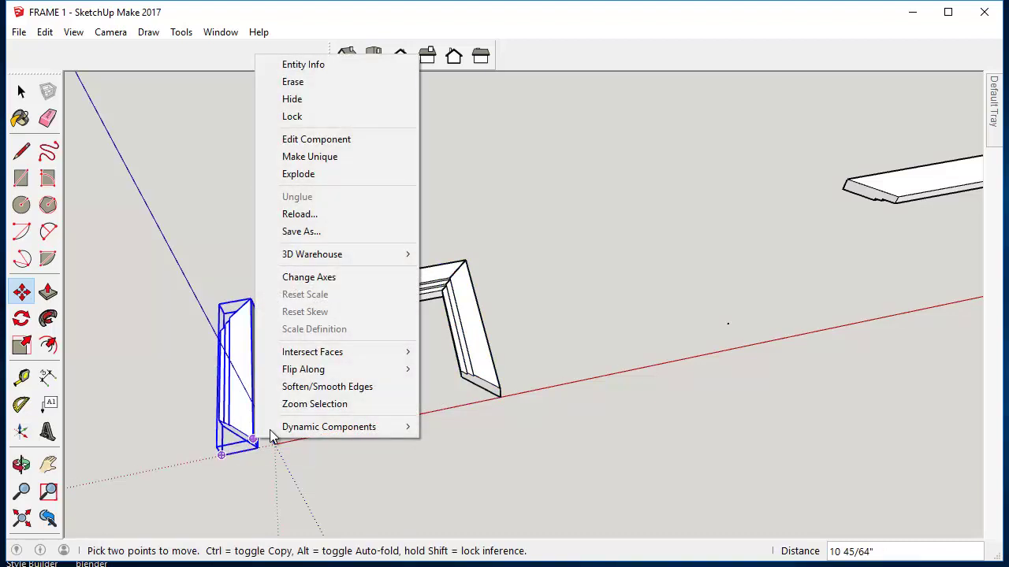
pyautogui.moveTo(297, 377)
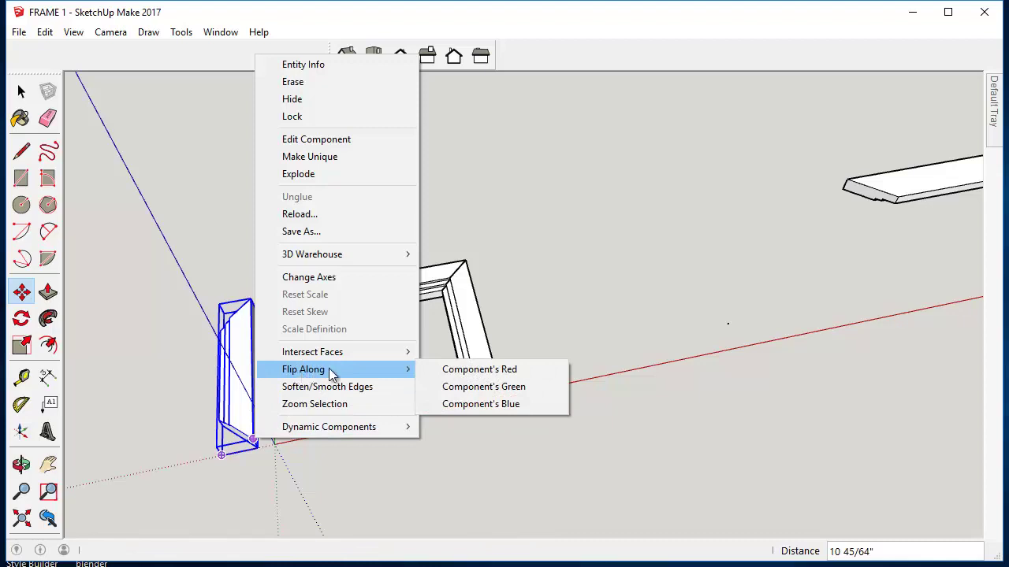
pyautogui.click(465, 370)
# - Move the flipped short rail so its outer miter corner meets the open corner of the long rail
pyautogui.scroll(5, 234, 304)
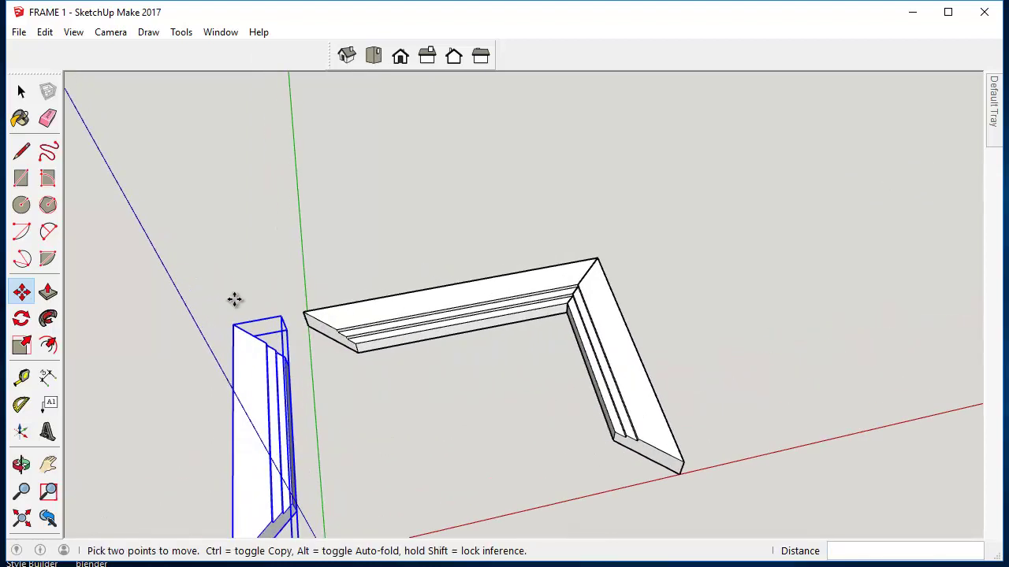
pyautogui.click(234, 336)
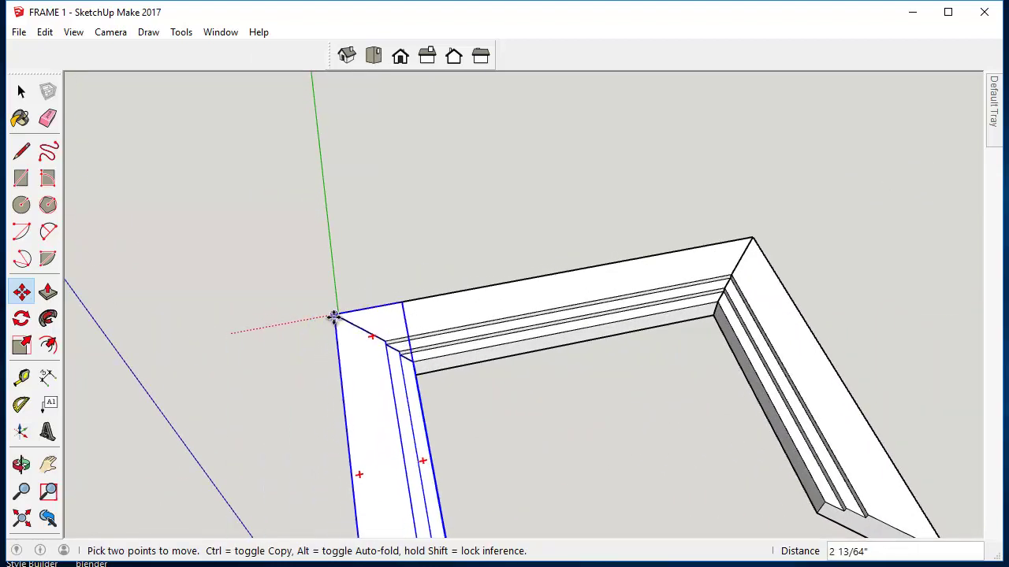
pyautogui.click(337, 316)
pyautogui.click(21, 91)
pyautogui.click(280, 194)
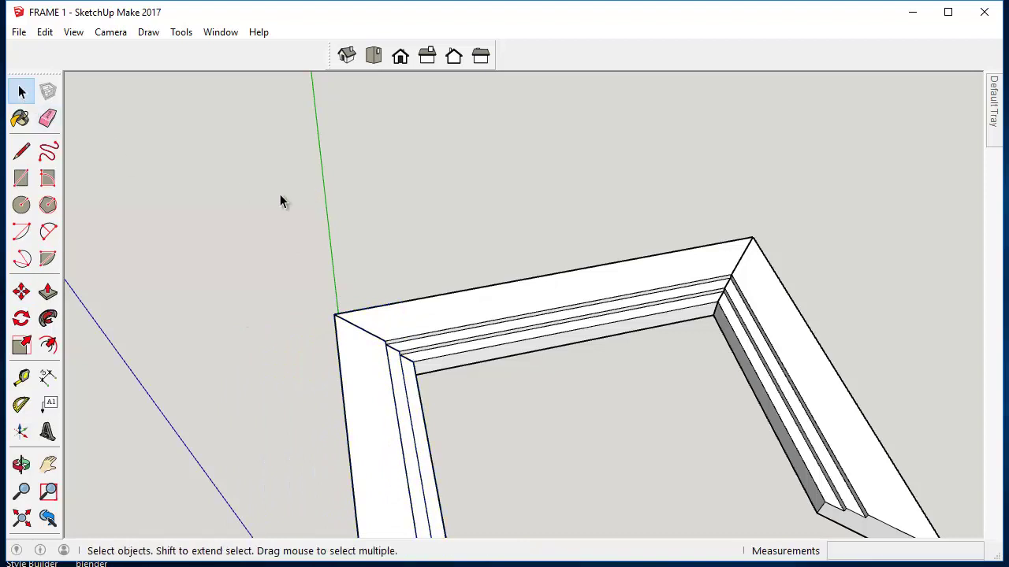
# - Copy the long rail about 9 3/64" along the green axis, just past the open ends of the short rails
pyautogui.scroll(-3, 279, 194)
pyautogui.moveTo(429, 280); pyautogui.dragTo(480, 336, button='middle')
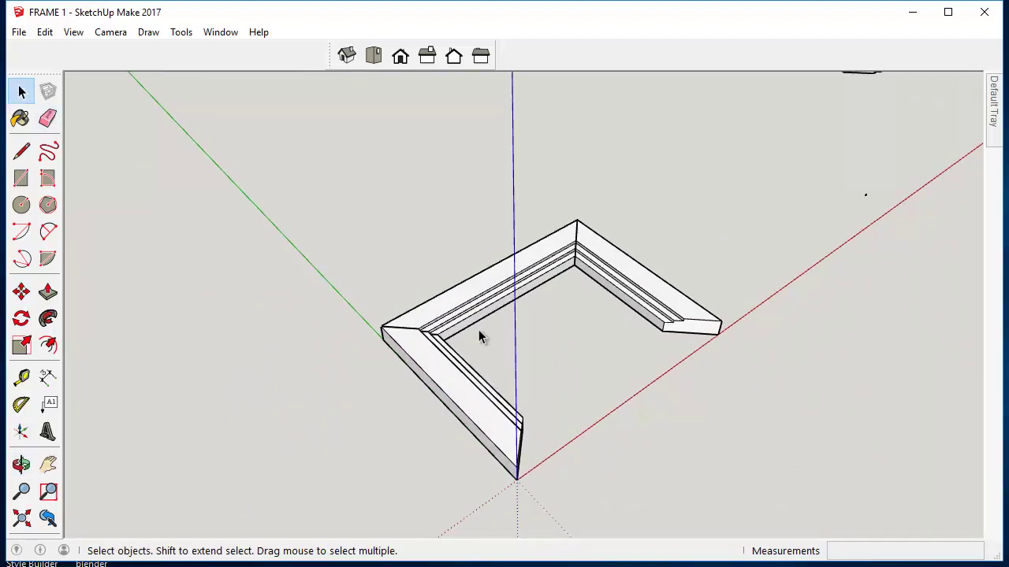
pyautogui.click(469, 307)
pyautogui.click(21, 292)
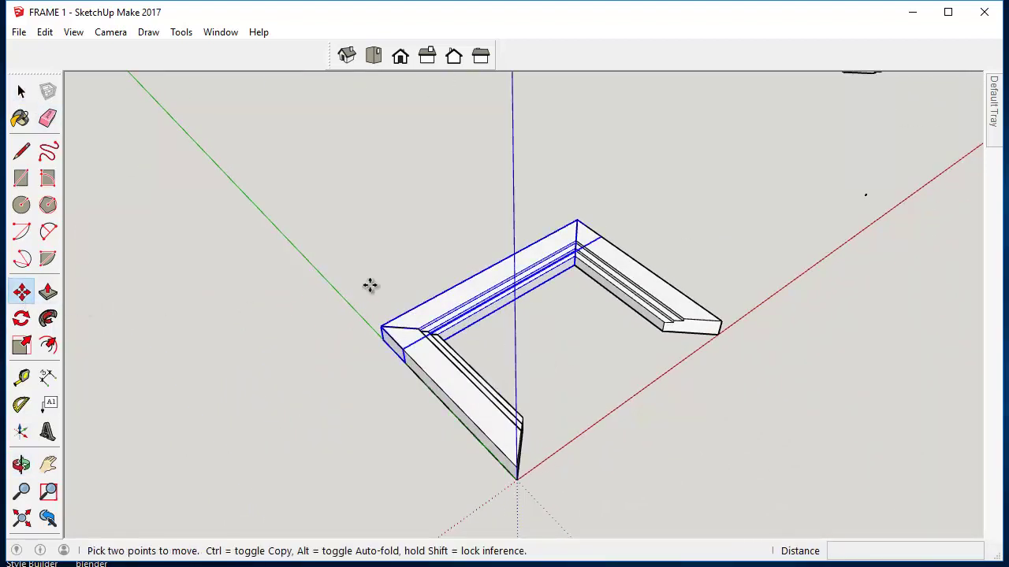
pyautogui.press('ctrl')
pyautogui.click(386, 329)
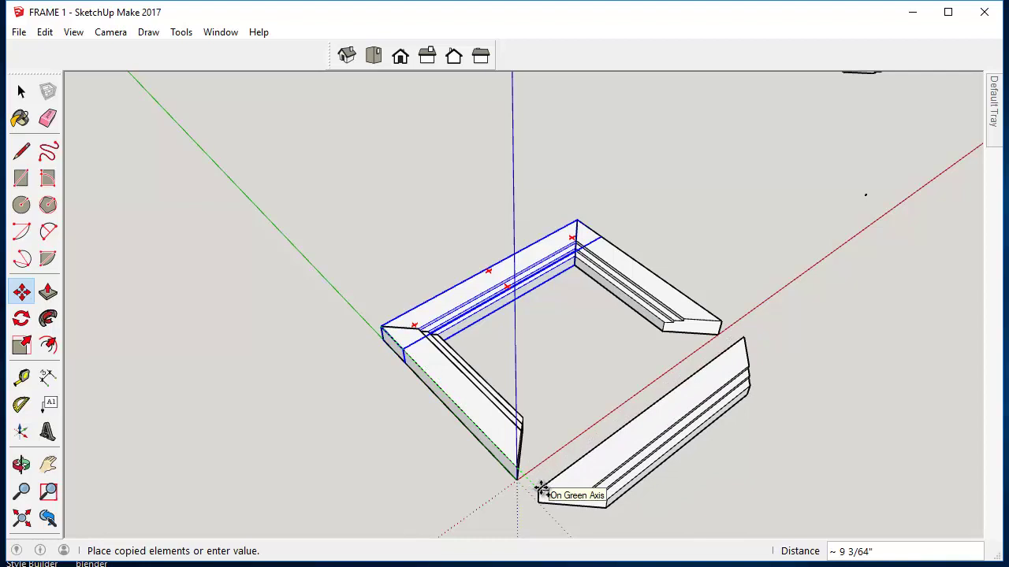
pyautogui.click(540, 489)
# - Flip the copied long rail along the component's green axis
pyautogui.rightClick(545, 483)
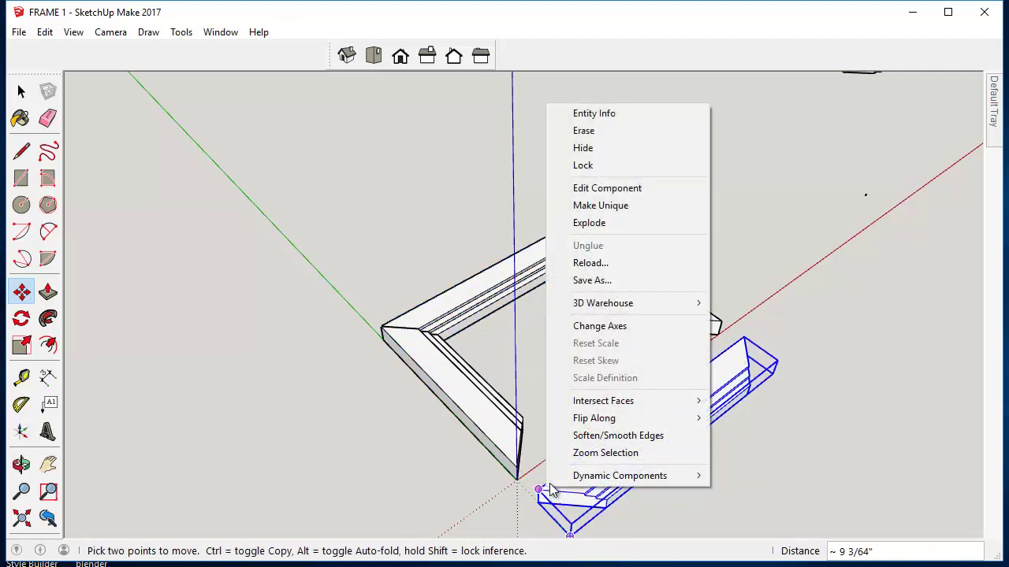
pyautogui.moveTo(615, 419)
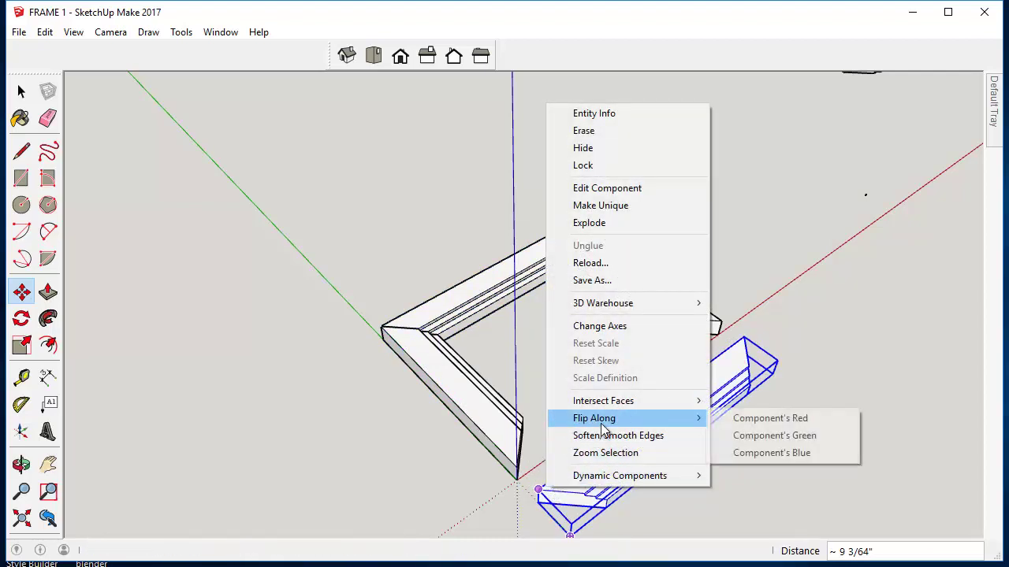
pyautogui.click(762, 436)
# - Move the flipped long rail so its outer miter corner meets the short rail's open corner near the origin, closing the frame
pyautogui.scroll(2, 579, 527)
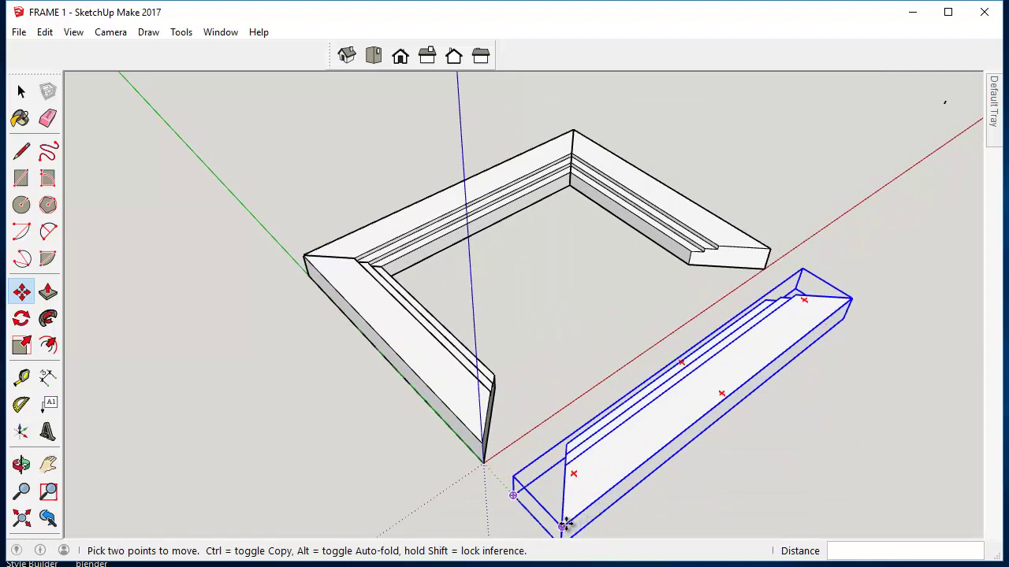
pyautogui.click(481, 446)
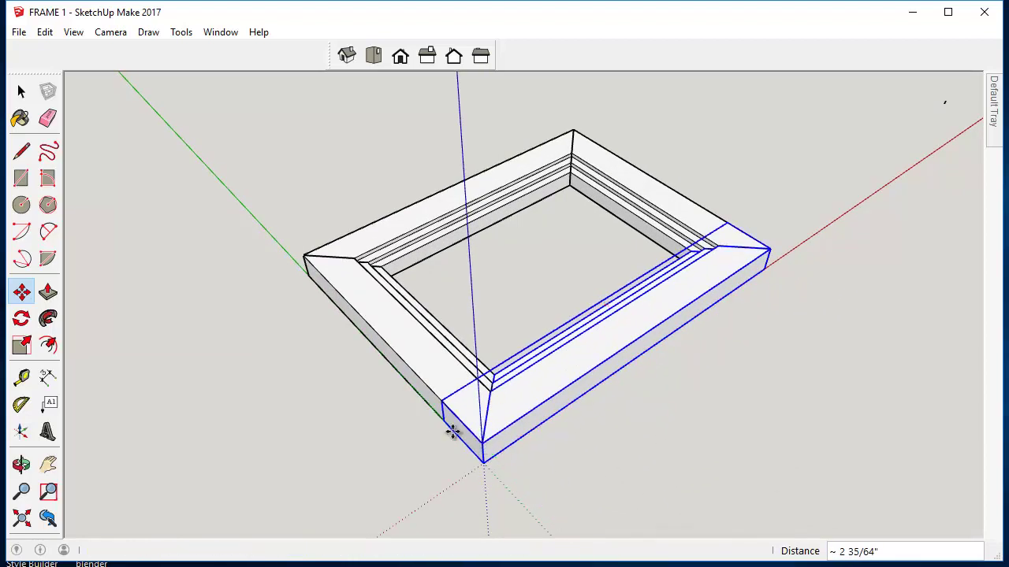
pyautogui.click(20, 93)
pyautogui.click(562, 252)
pyautogui.moveTo(562, 253); pyautogui.dragTo(449, 281, button='middle')
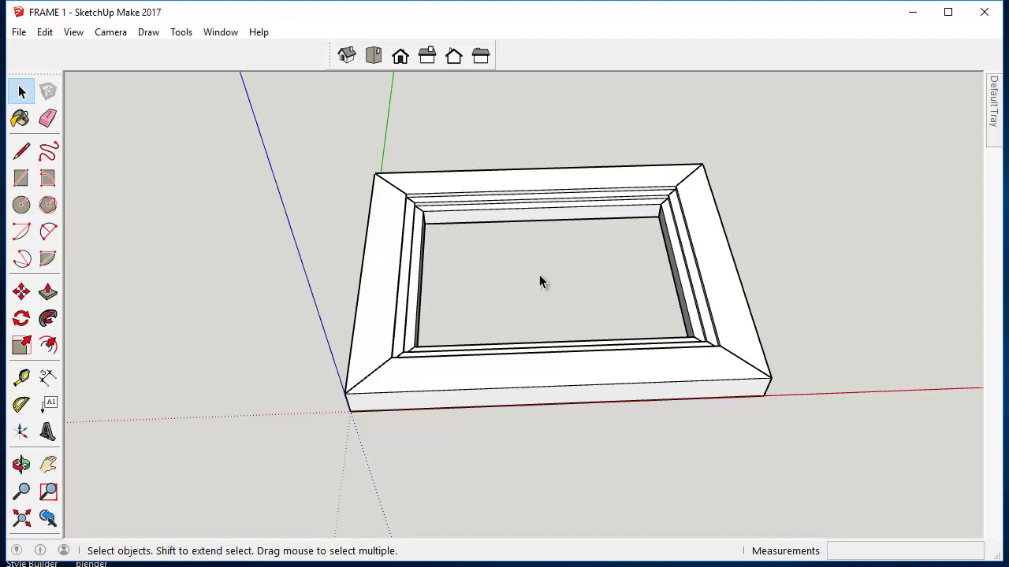
# - Switch the camera to parallel projection and show the frame in the standard top view
pyautogui.click(111, 32)
pyautogui.click(104, 125)
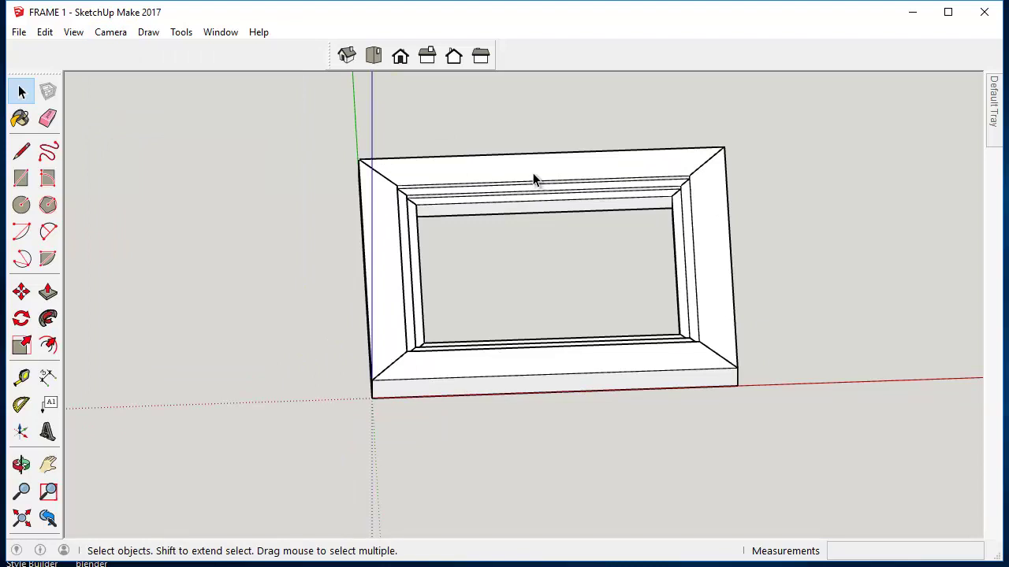
pyautogui.click(374, 57)
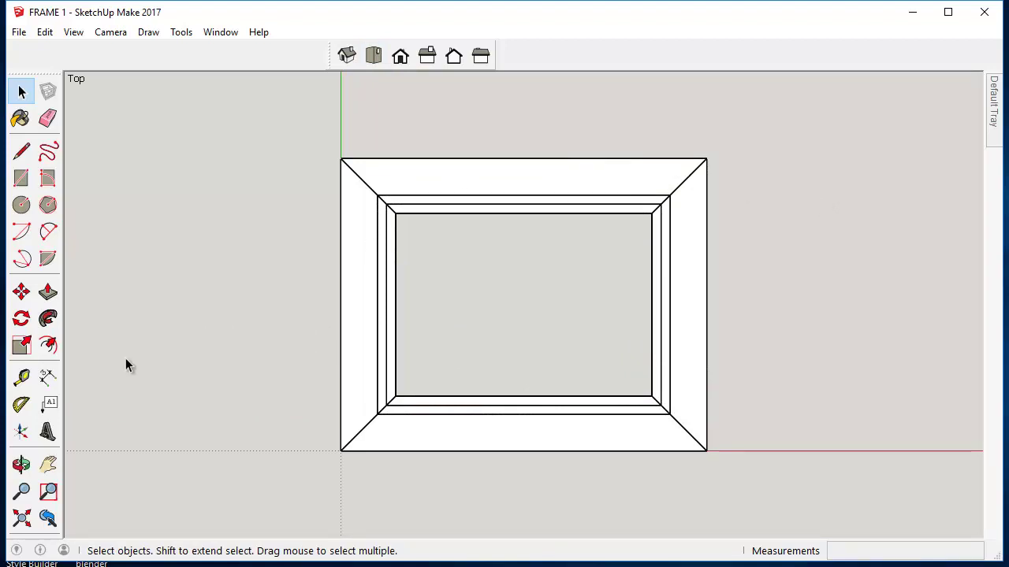
# - Dimension the frame's overall outer width and the width between its outermost step corners, placing both dimensions above the frame
pyautogui.click(48, 378)
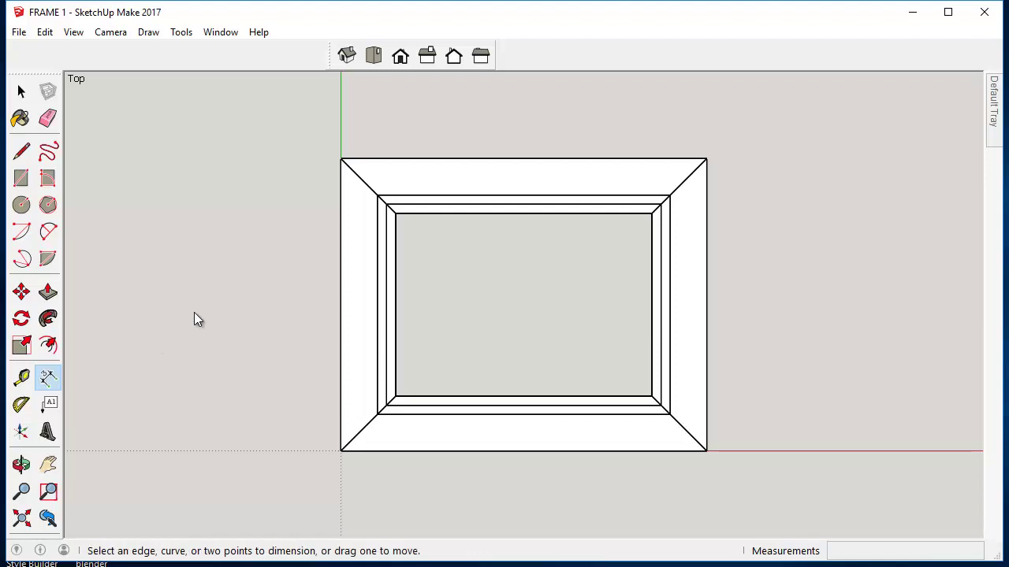
pyautogui.click(343, 160)
pyautogui.click(705, 159)
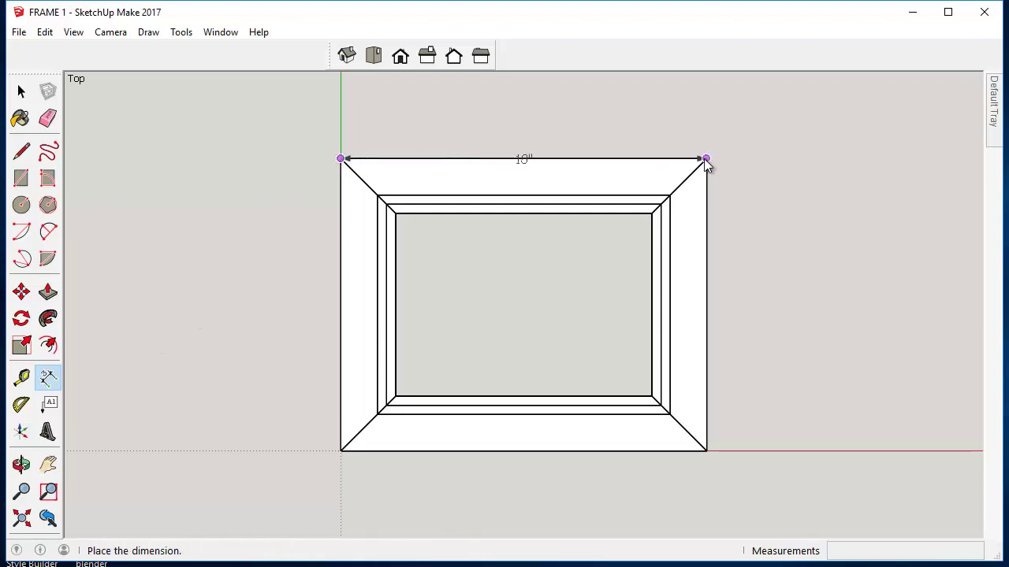
pyautogui.click(703, 124)
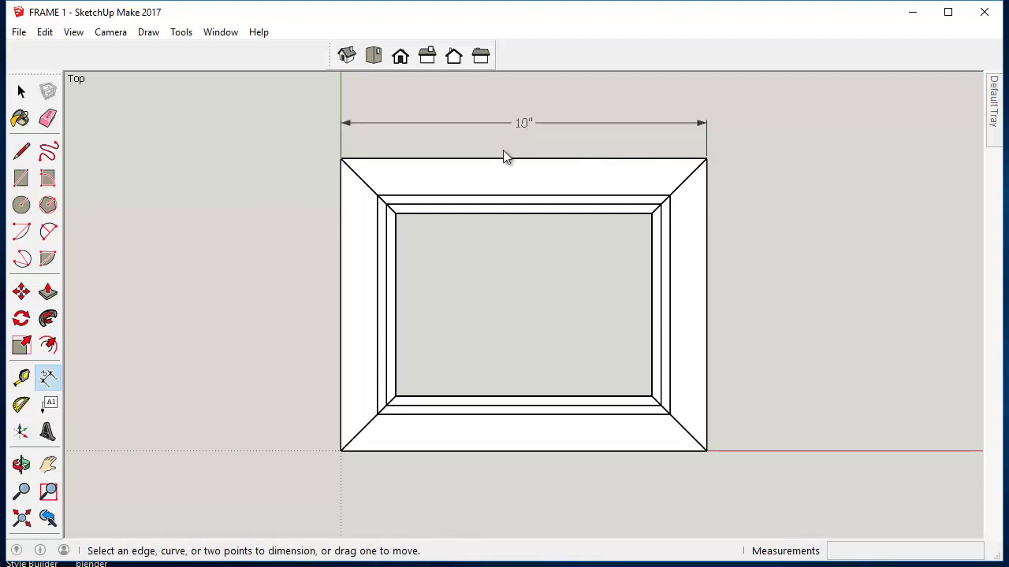
pyautogui.click(376, 196)
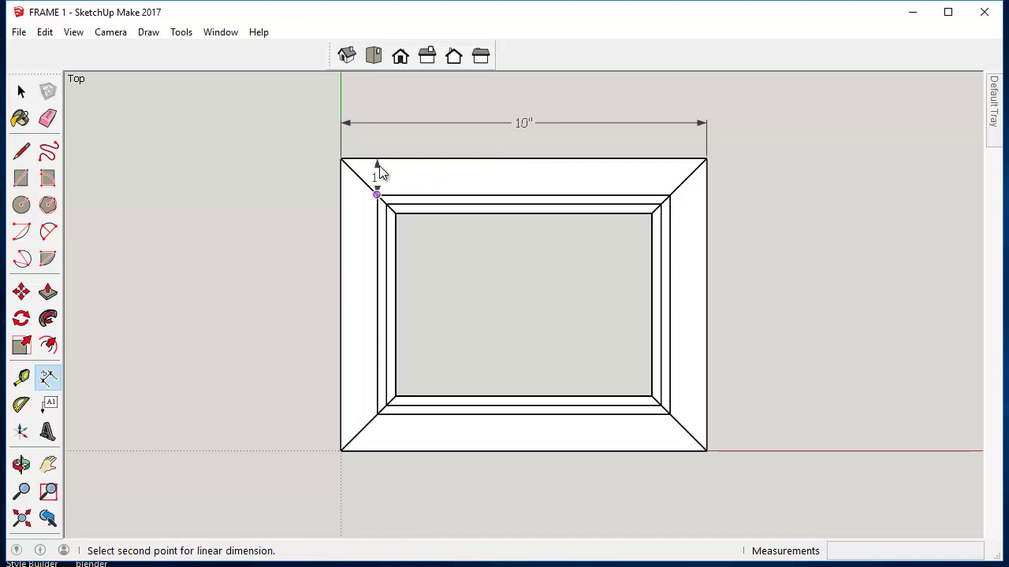
pyautogui.click(670, 195)
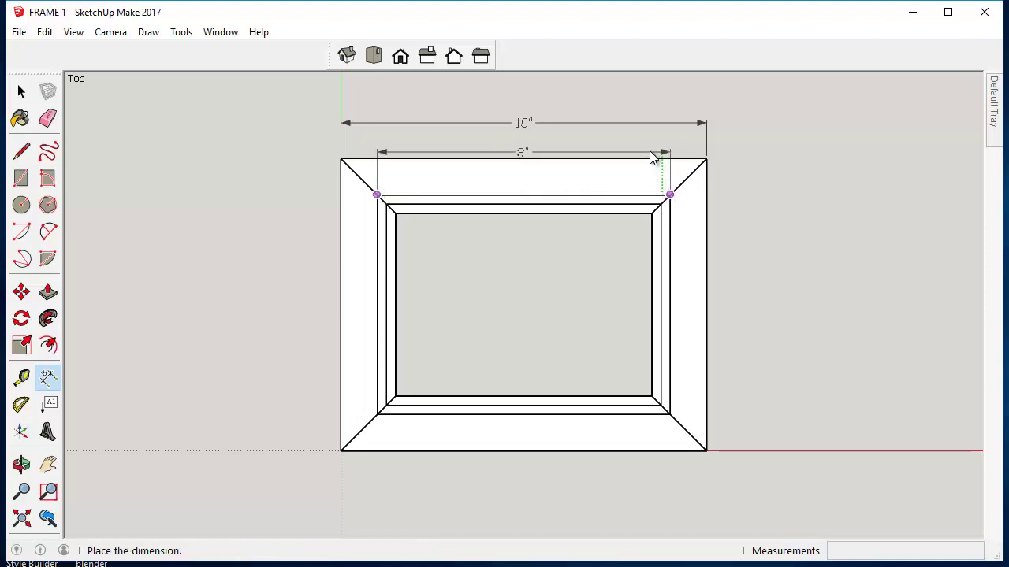
pyautogui.click(651, 148)
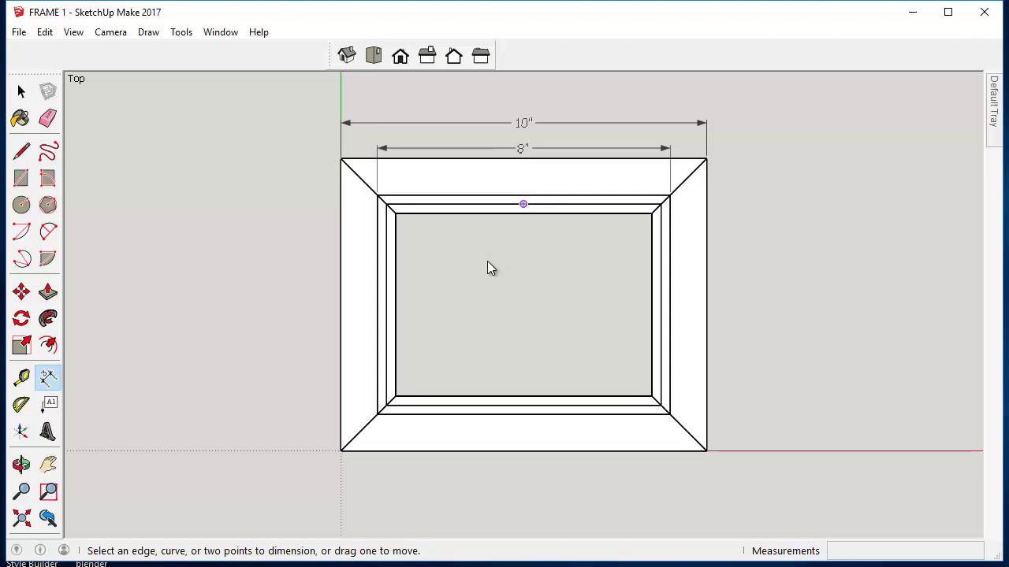
# - Dimension the width between the middle step's corners, placing the dimension inside the opening
pyautogui.click(386, 205)
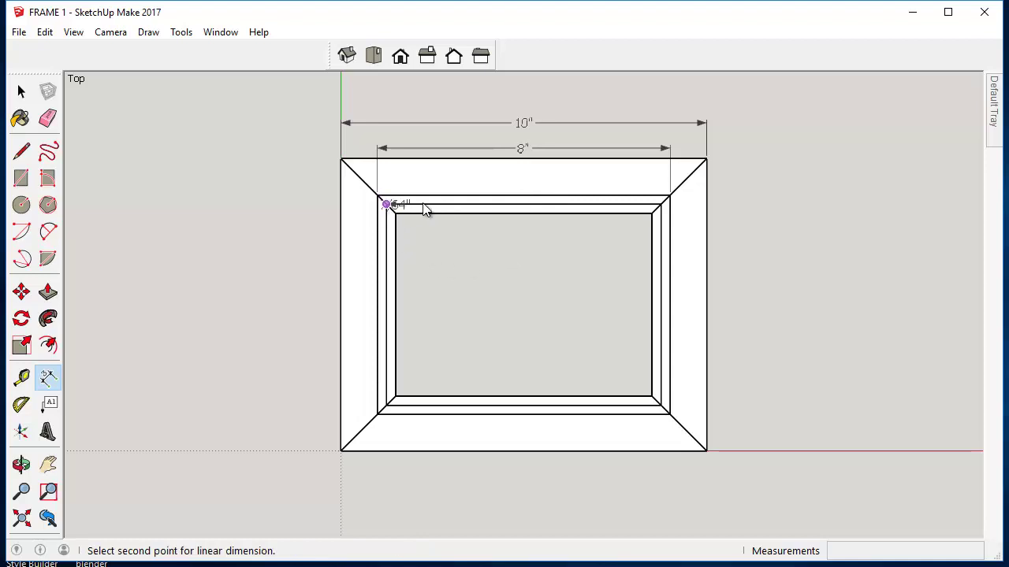
pyautogui.click(660, 204)
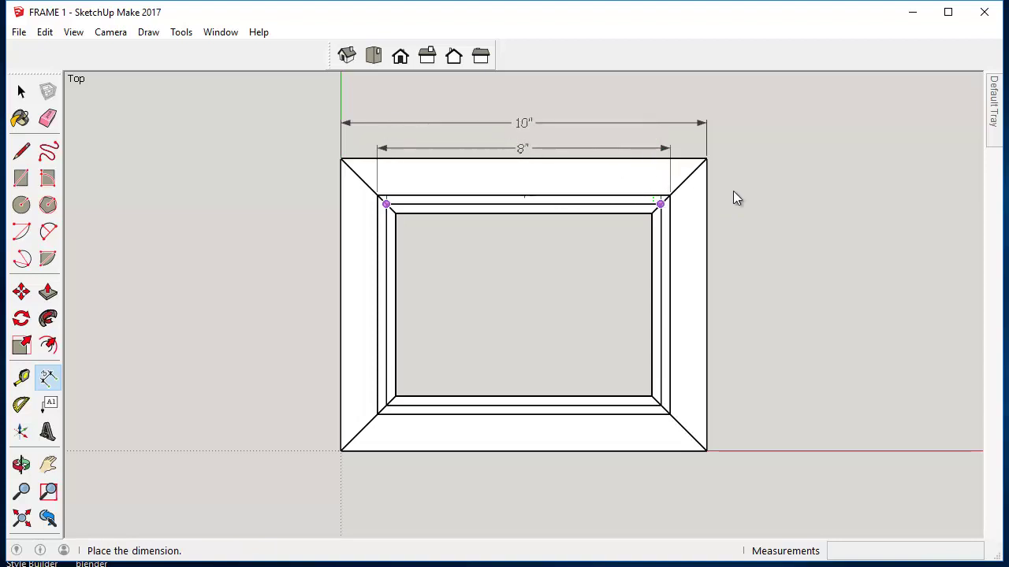
pyautogui.click(621, 245)
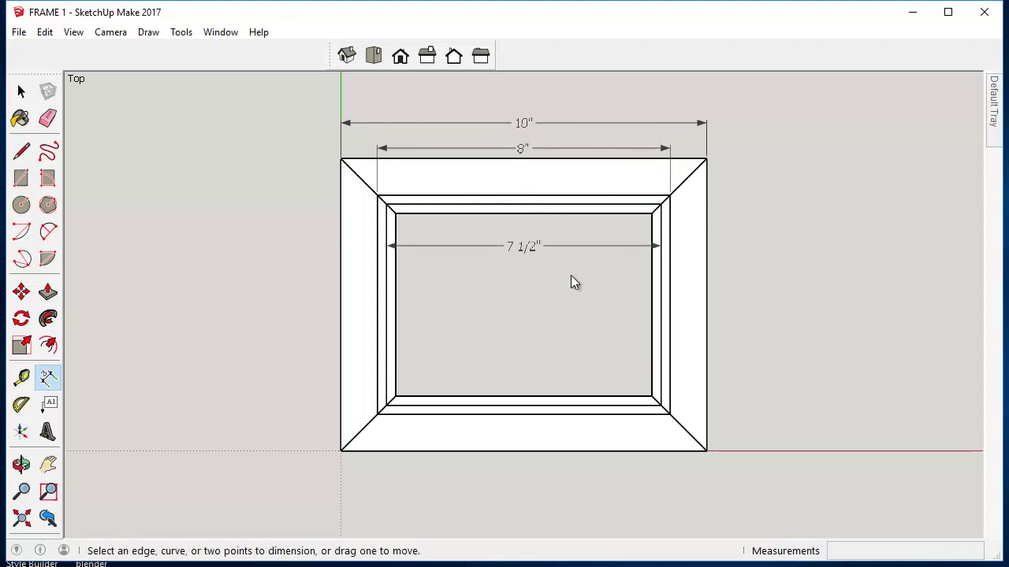
# - Dimension the innermost opening's width just inside its upper edge, and return to the standard top view
pyautogui.scroll(3, 409, 236)
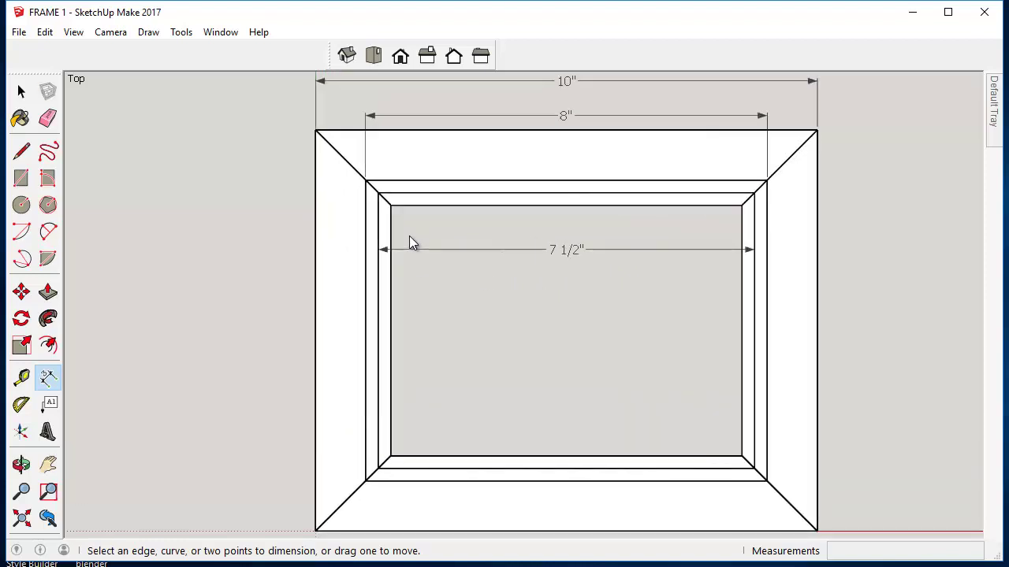
pyautogui.click(388, 202)
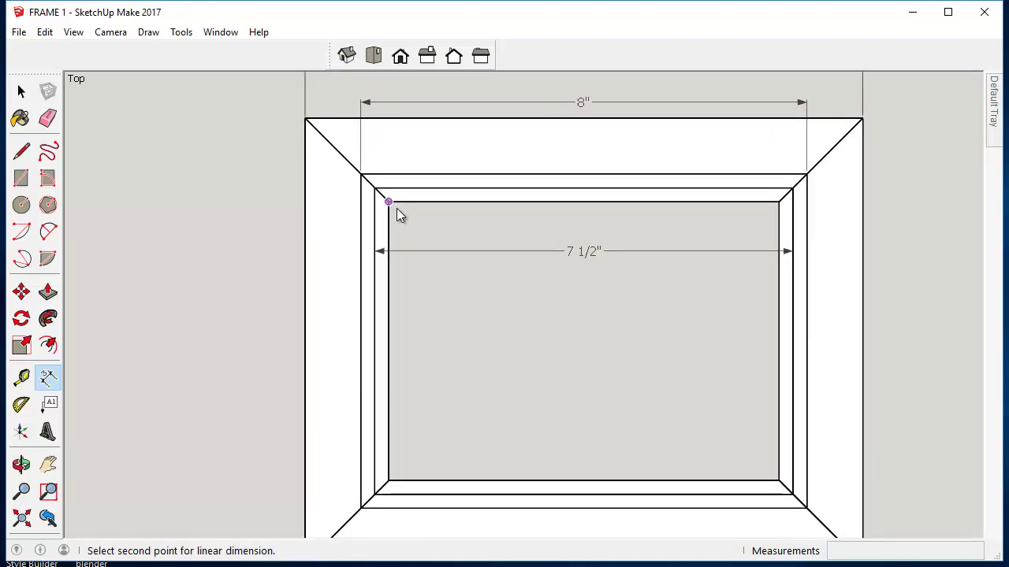
pyautogui.click(779, 202)
pyautogui.click(735, 224)
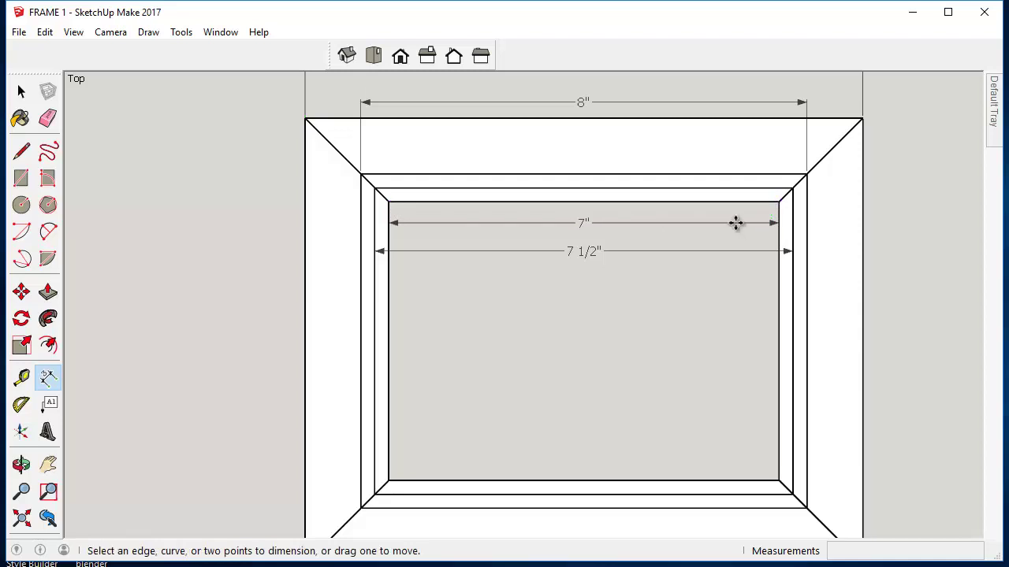
pyautogui.scroll(-2, 878, 237)
pyautogui.moveTo(872, 246); pyautogui.dragTo(883, 287, button='middle')
pyautogui.click(373, 56)
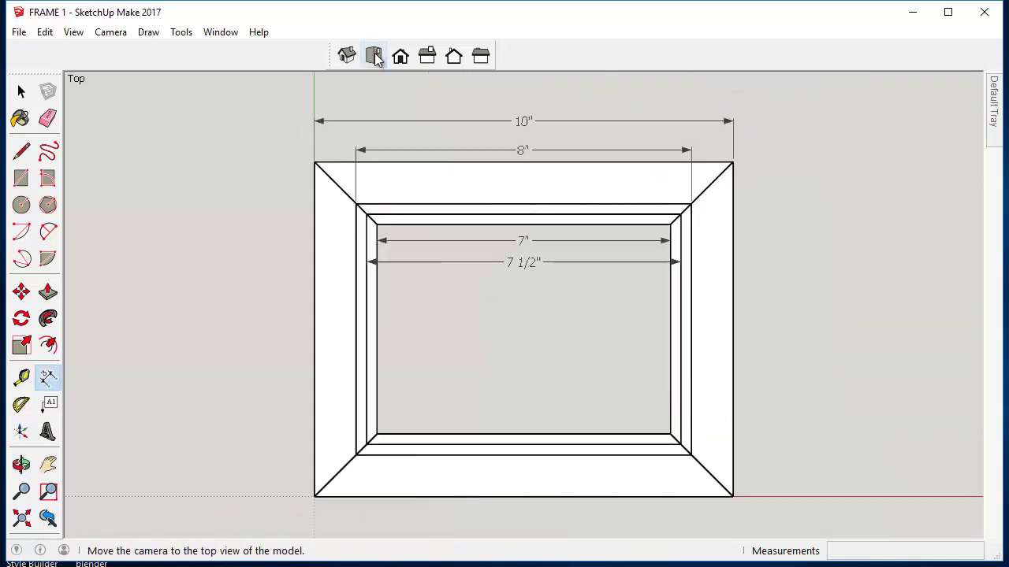